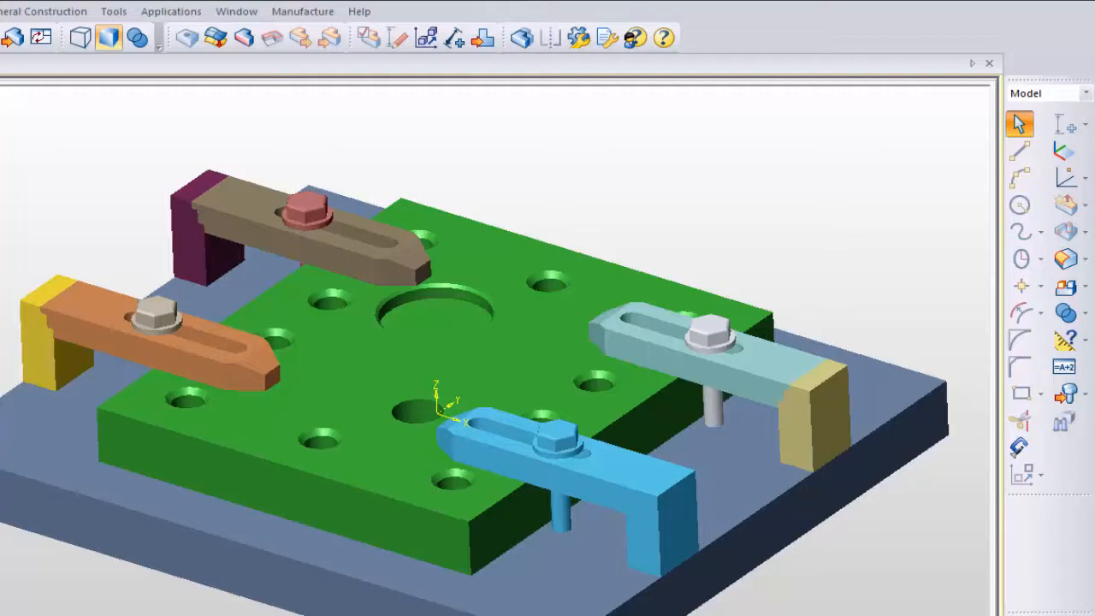
- Inspect the clamped green plate on its base in the CAD model, and its toolpaths in the CAM window
middle_drag(100, 433, 53, 565)
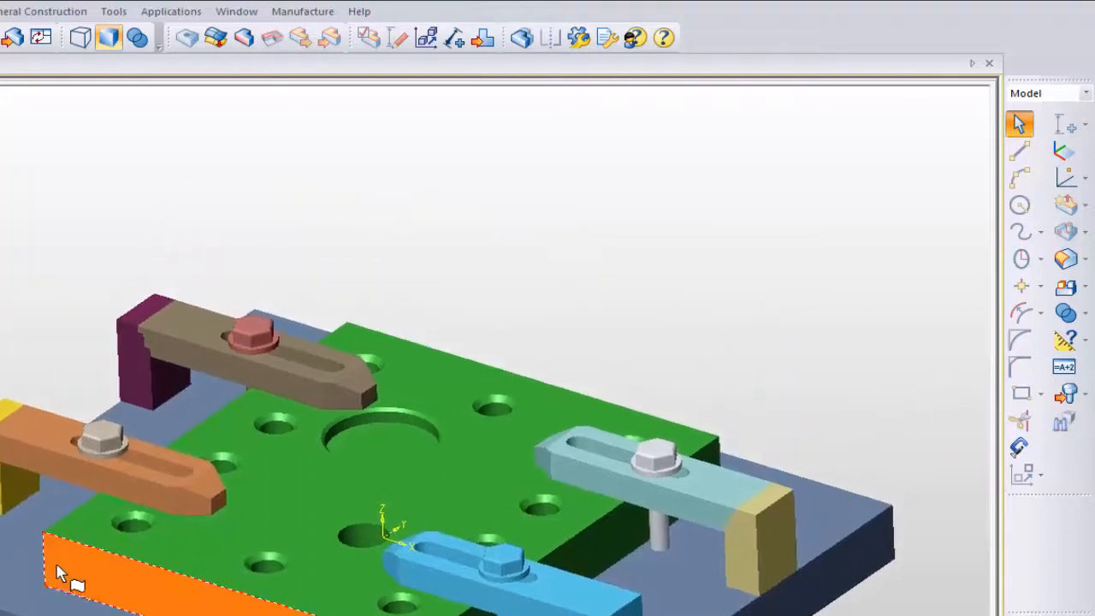
middle_drag(154, 575, 191, 480)
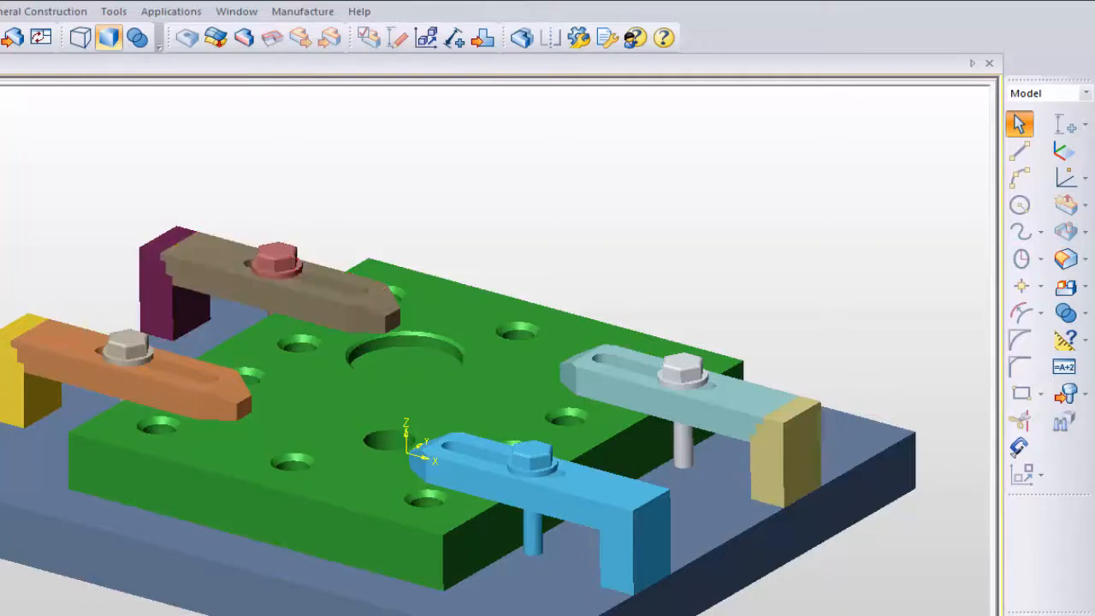
middle_drag(0, 590, 5, 552)
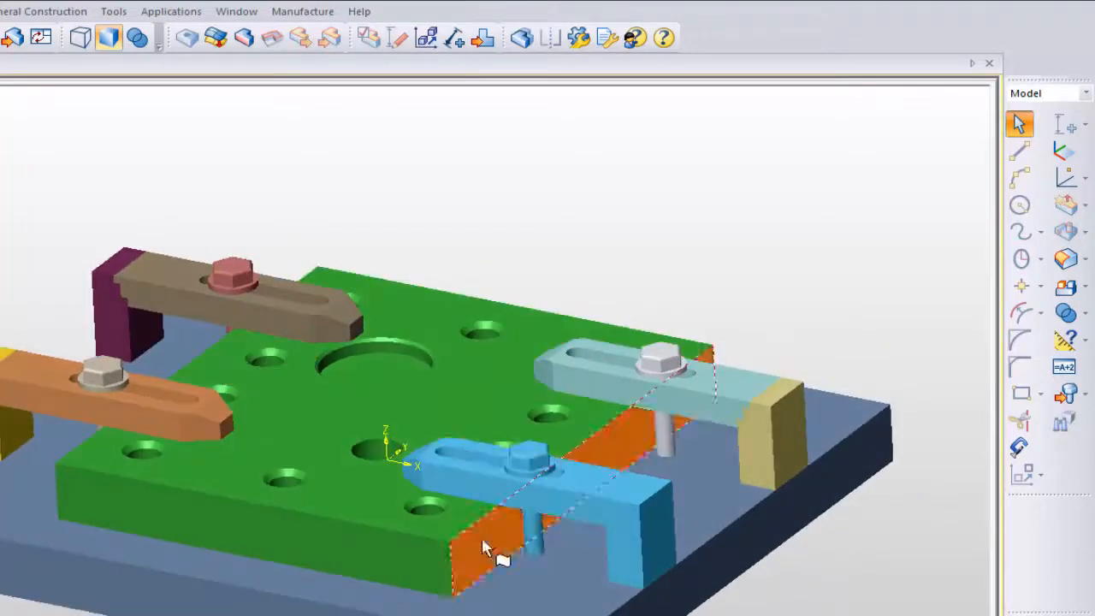
middle_drag(325, 448, 289, 485)
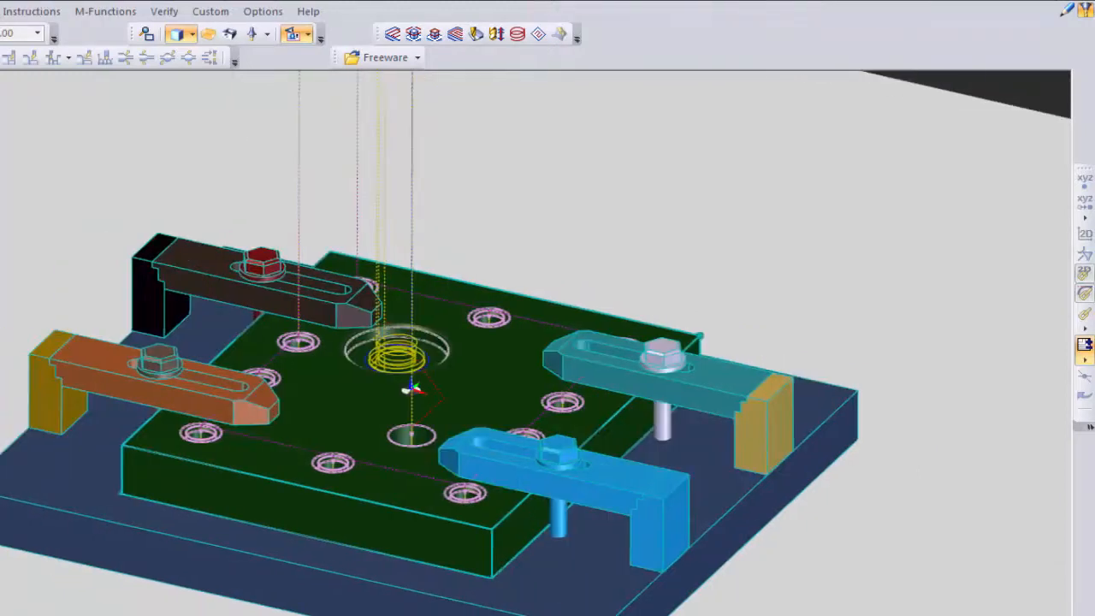
mouse_move(227, 413)
middle_down()
mouse_move(180, 429)
mouse_move(226, 428)
mouse_move(228, 408)
middle_up()
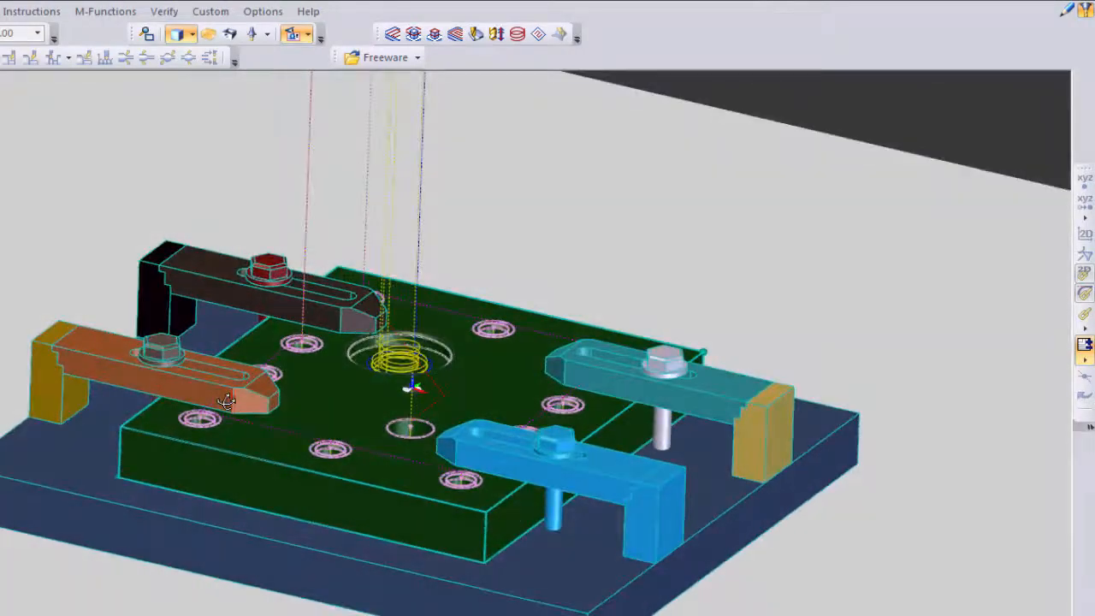
scroll(227, 408, up, 2)
middle_drag(198, 357, 262, 382)
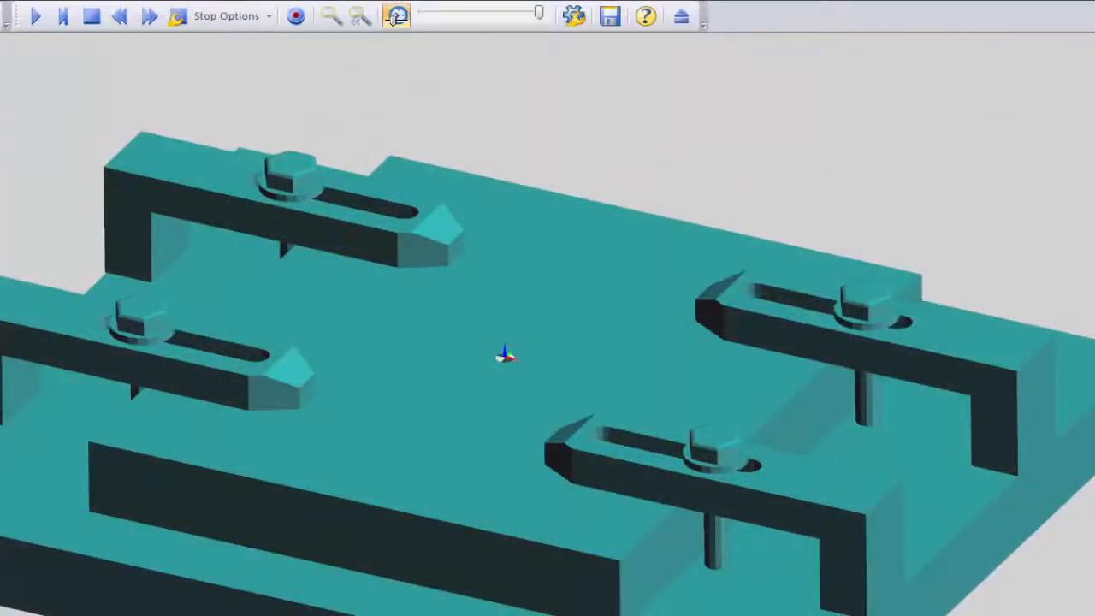
- Change the simulation speed and run the machining simulation on the clamped plate
mouse_move(66, 205)
middle_down()
mouse_move(128, 281)
mouse_move(108, 236)
mouse_move(63, 208)
middle_up()
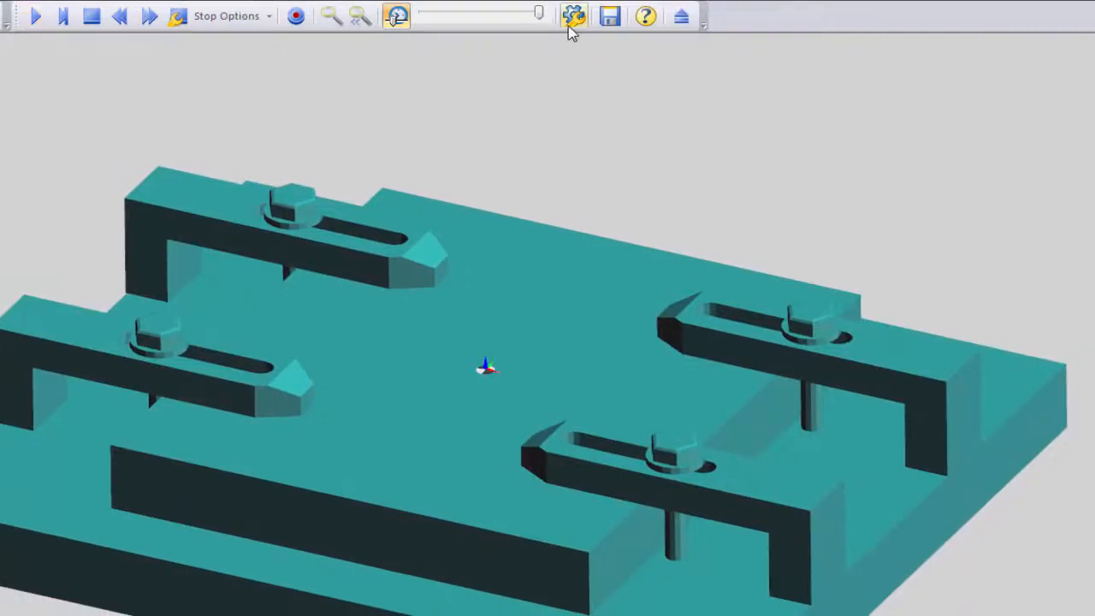
drag(539, 16, 479, 19)
click(37, 17)
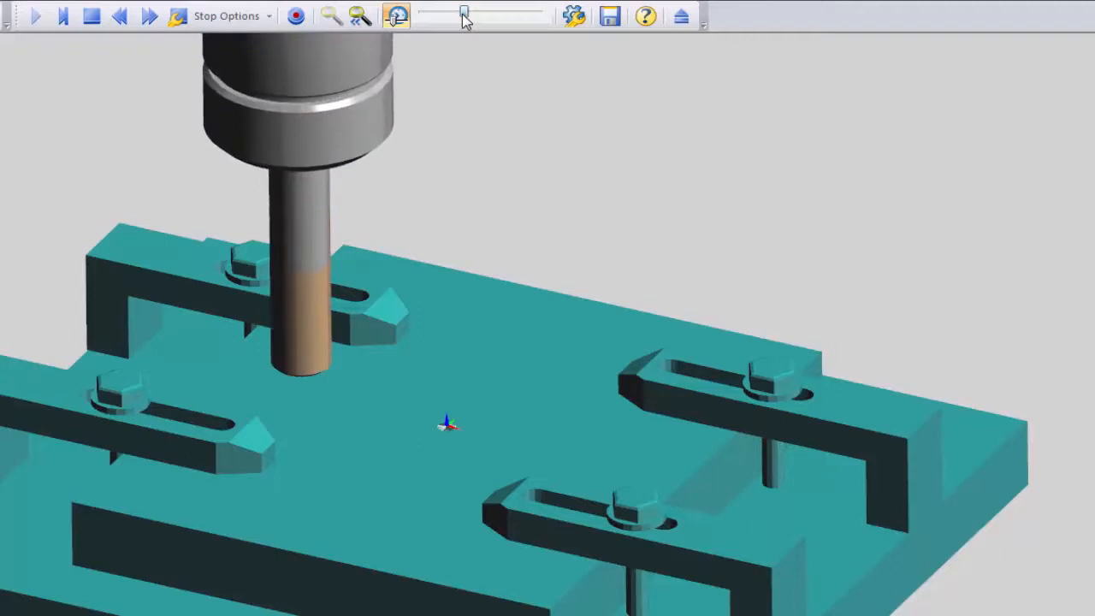
click(35, 18)
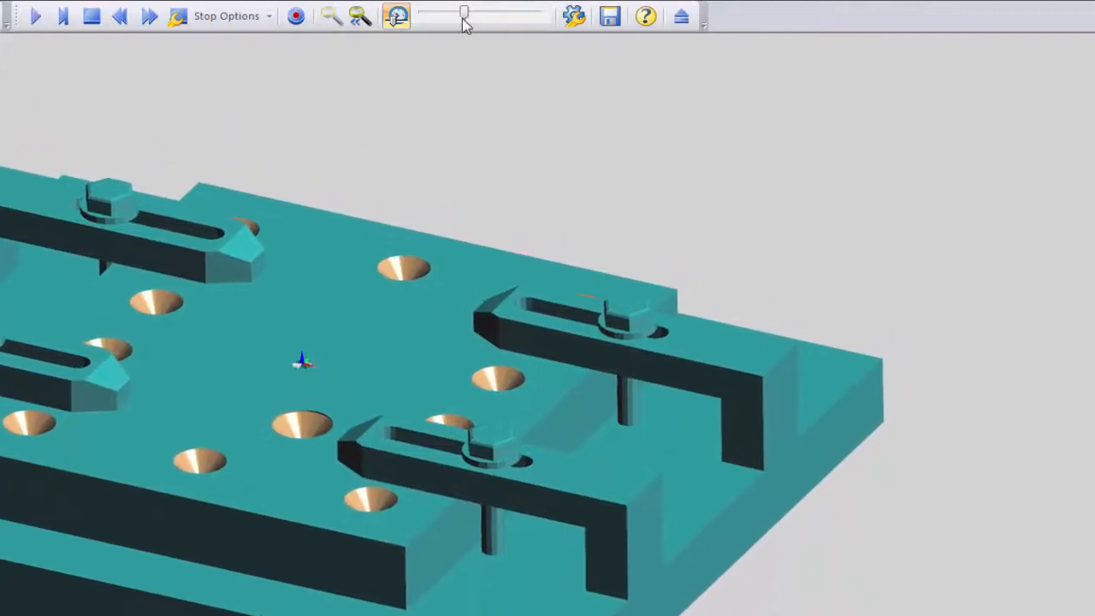
- Readjust the simulation speed, continue the simulation and examine the tool holder's clearance from the clamps
drag(465, 15, 474, 14)
click(36, 18)
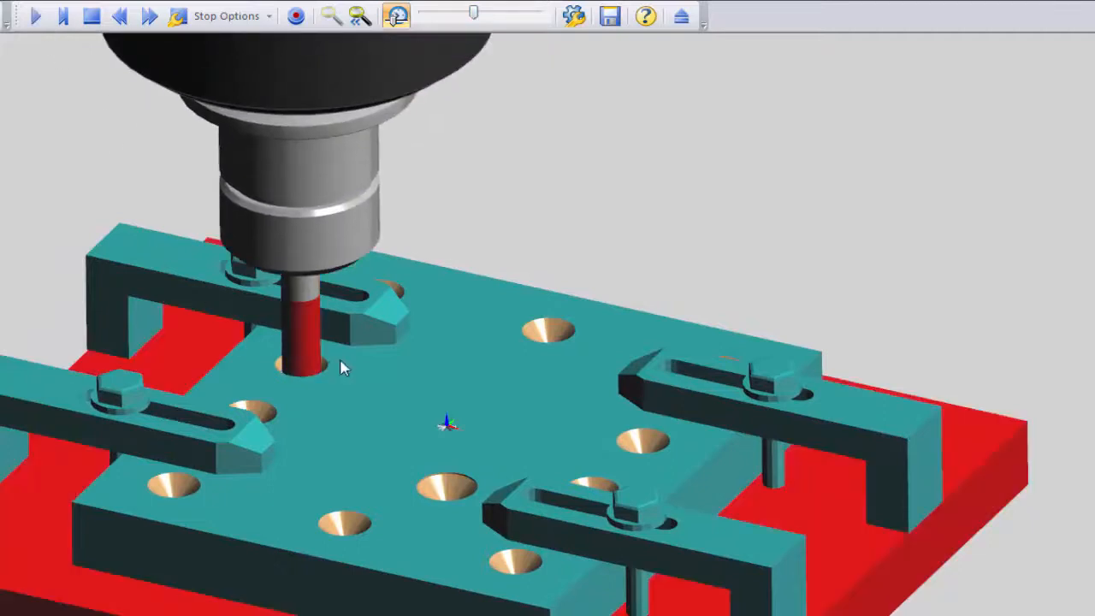
middle_drag(376, 382, 343, 400)
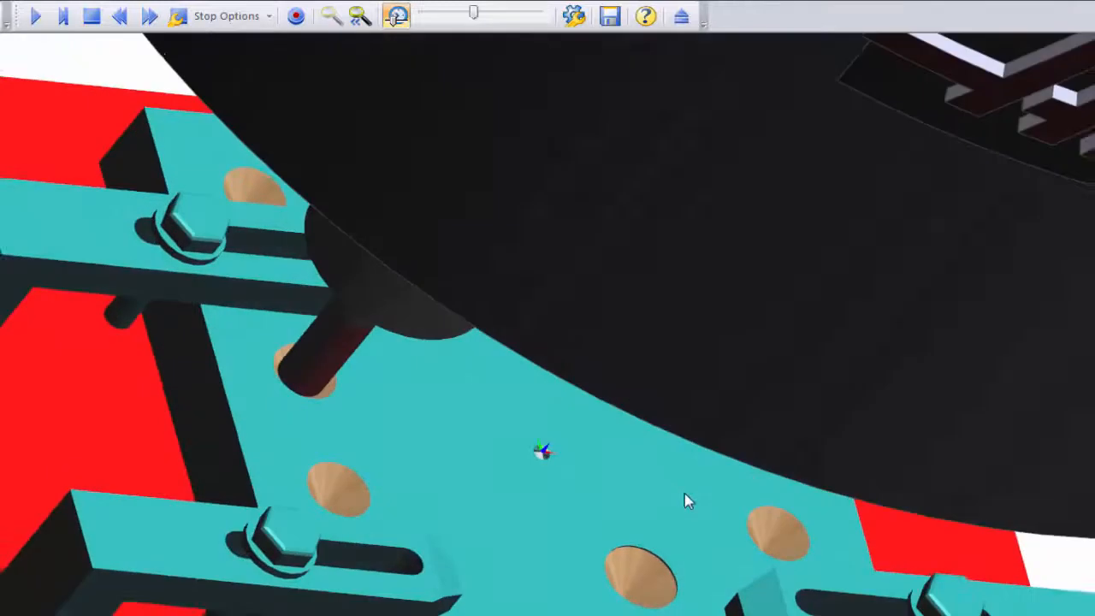
middle_drag(684, 494, 528, 367)
scroll(360, 384, down, 3)
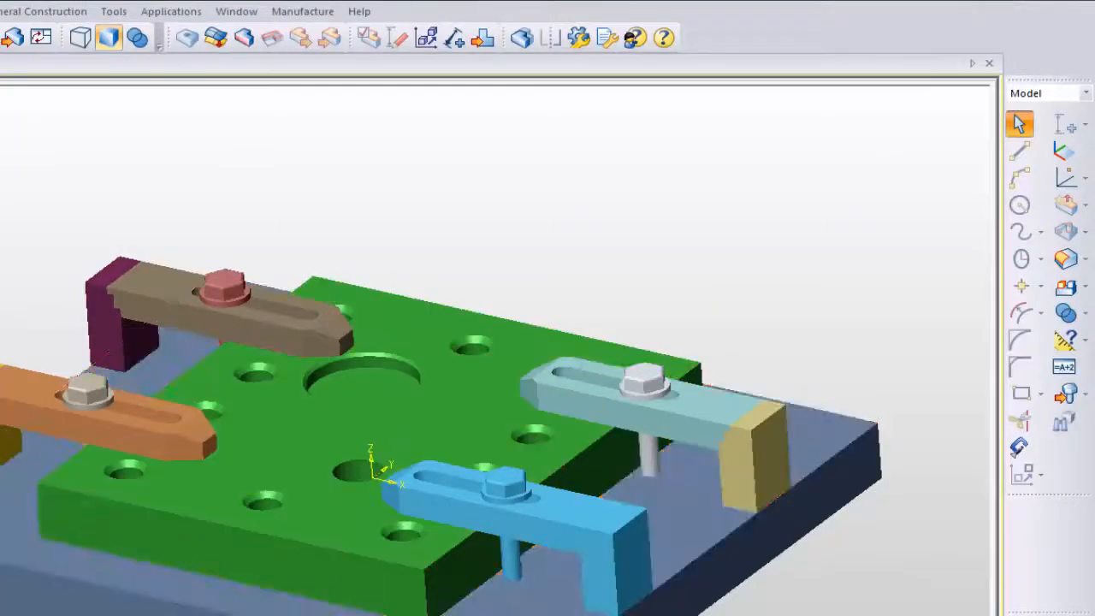
- Switch to the CAD model and shift the orange clamp assembly outward from the green plate in two transformations
middle_drag(0, 411, 0, 427)
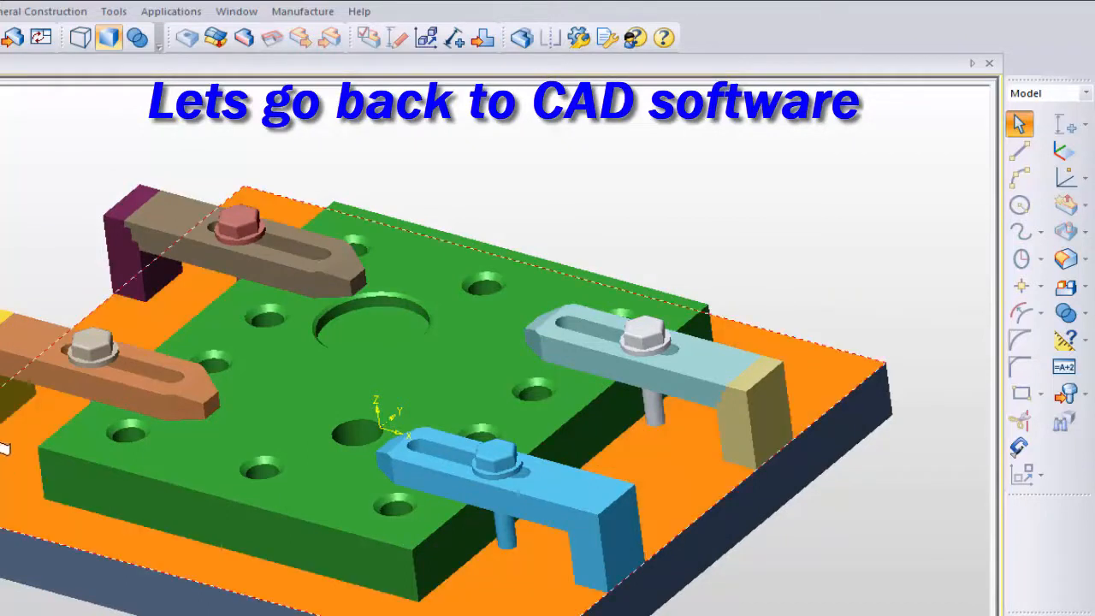
middle_drag(2, 447, 0, 410)
middle_drag(1, 363, 203, 433)
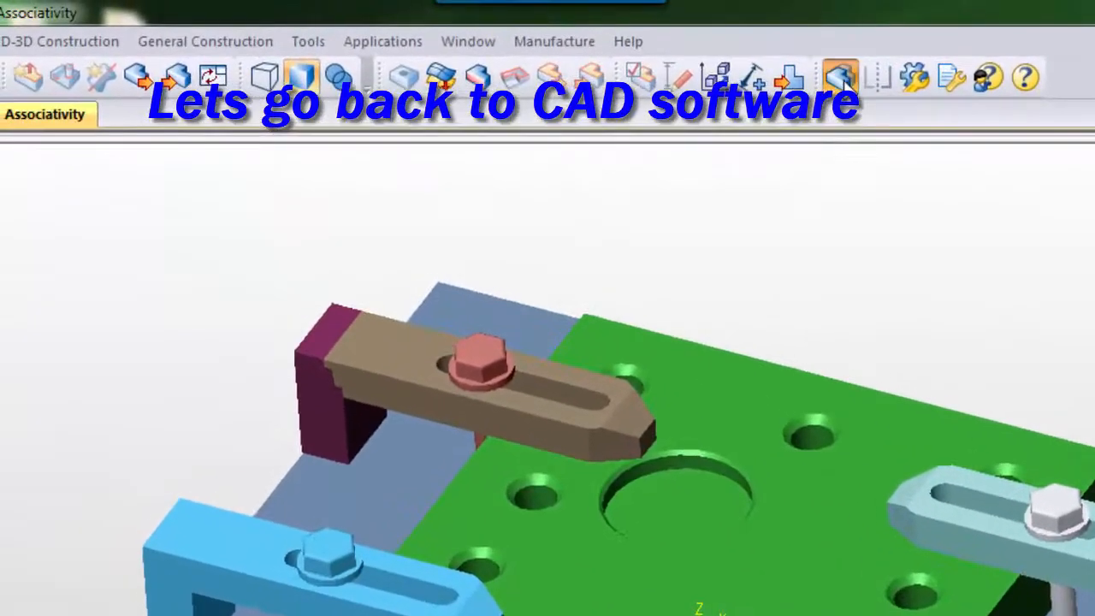
click(586, 46)
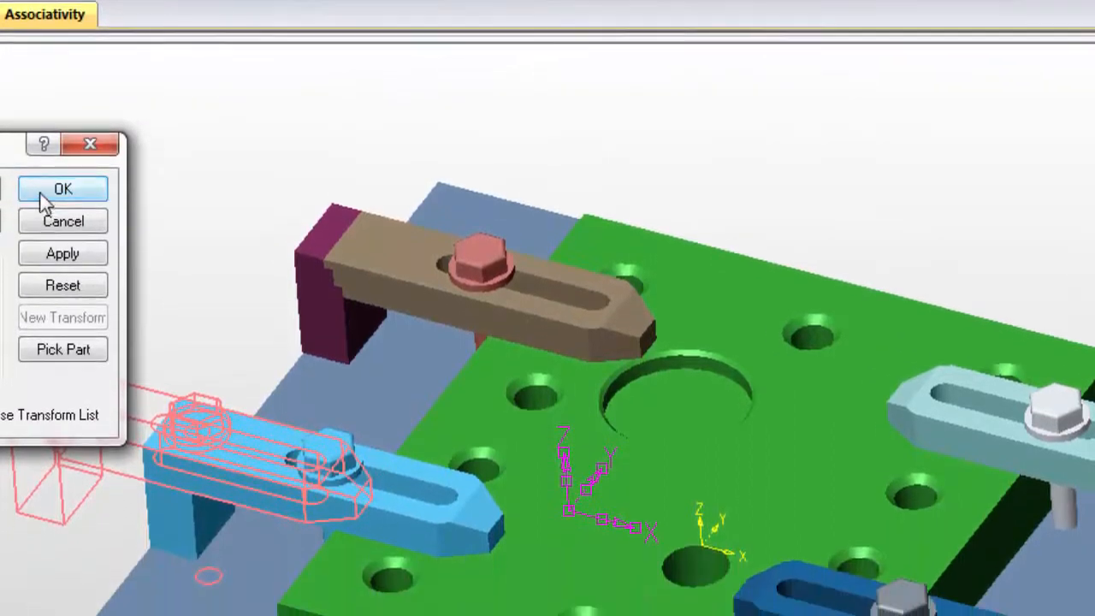
click(47, 190)
middle_drag(294, 509, 405, 567)
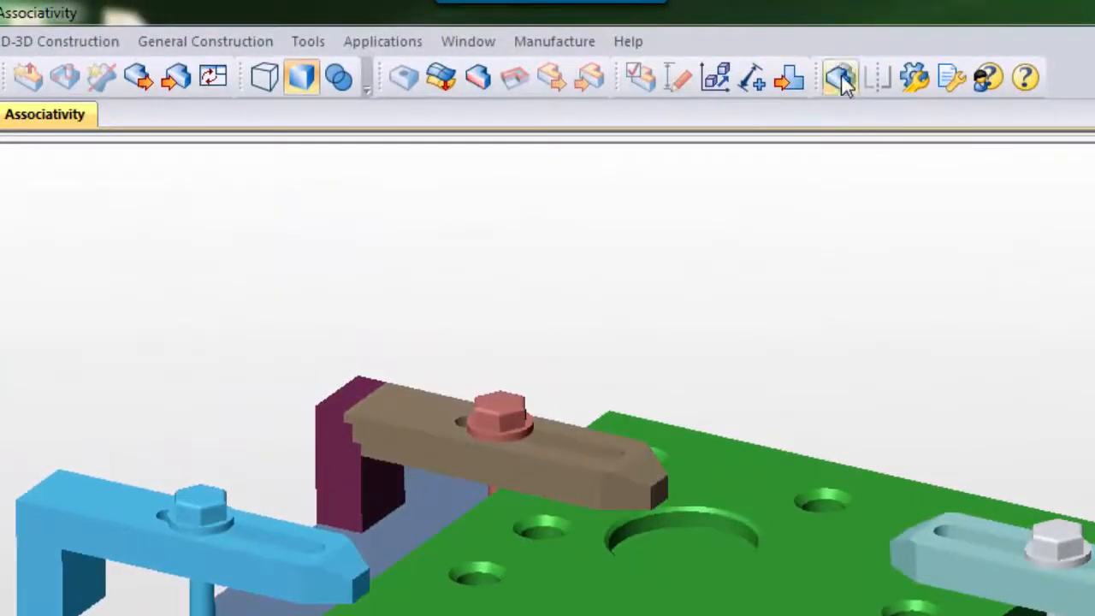
click(841, 78)
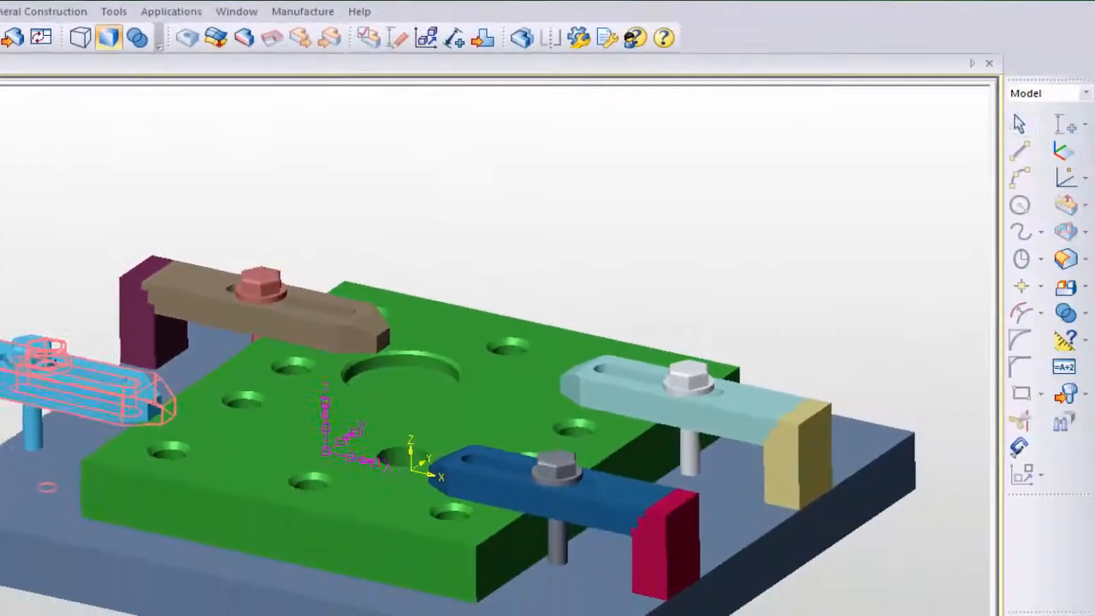
click(49, 279)
- Select the base plate and extend its side face outward beneath the foot of the relocated clamp
middle_drag(172, 488, 389, 615)
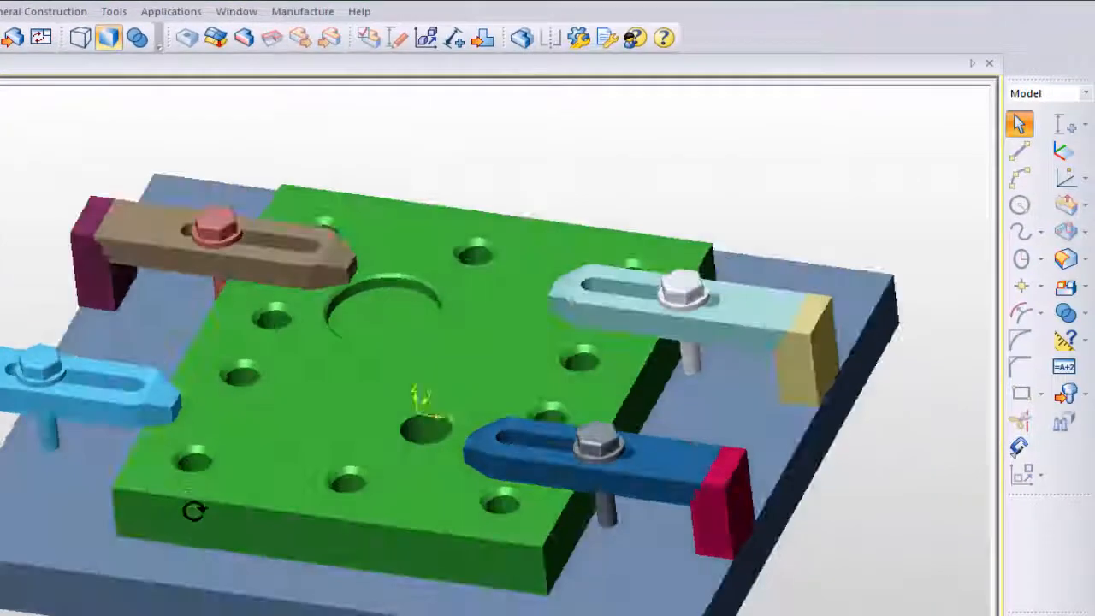
middle_drag(195, 511, 34, 582)
middle_drag(90, 559, 29, 552)
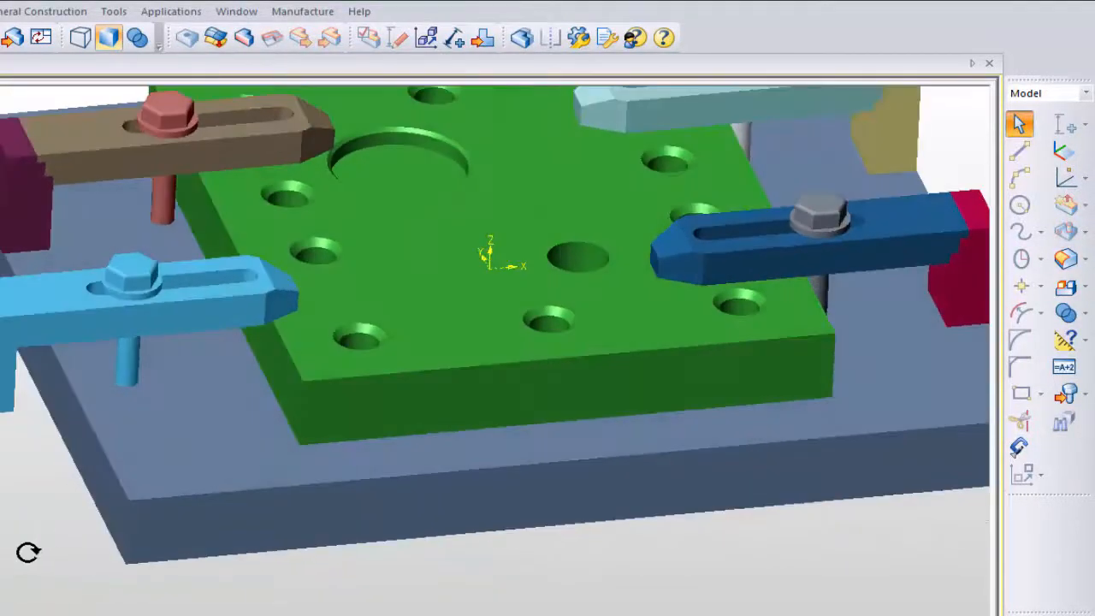
middle_drag(141, 448, 78, 447)
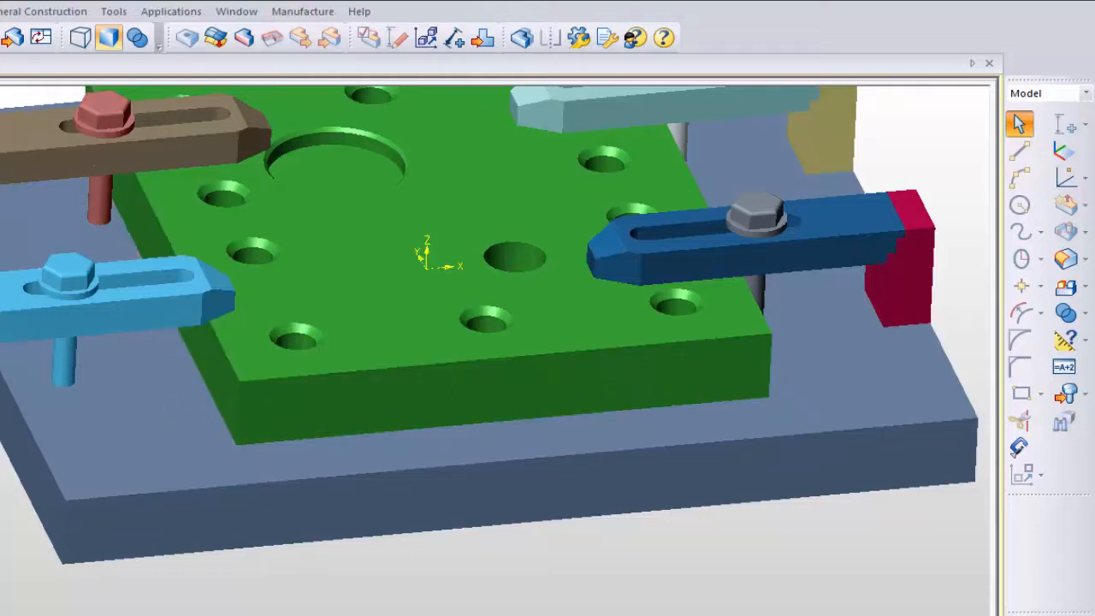
shift+middle_drag(0, 435, 51, 502)
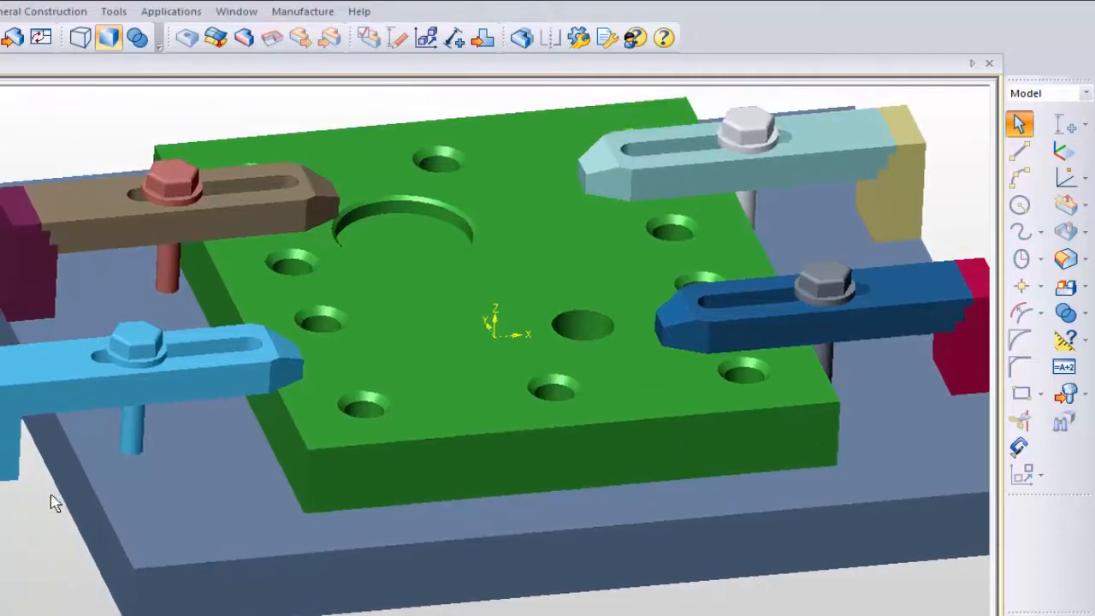
click(97, 568)
middle_drag(99, 570, 163, 574)
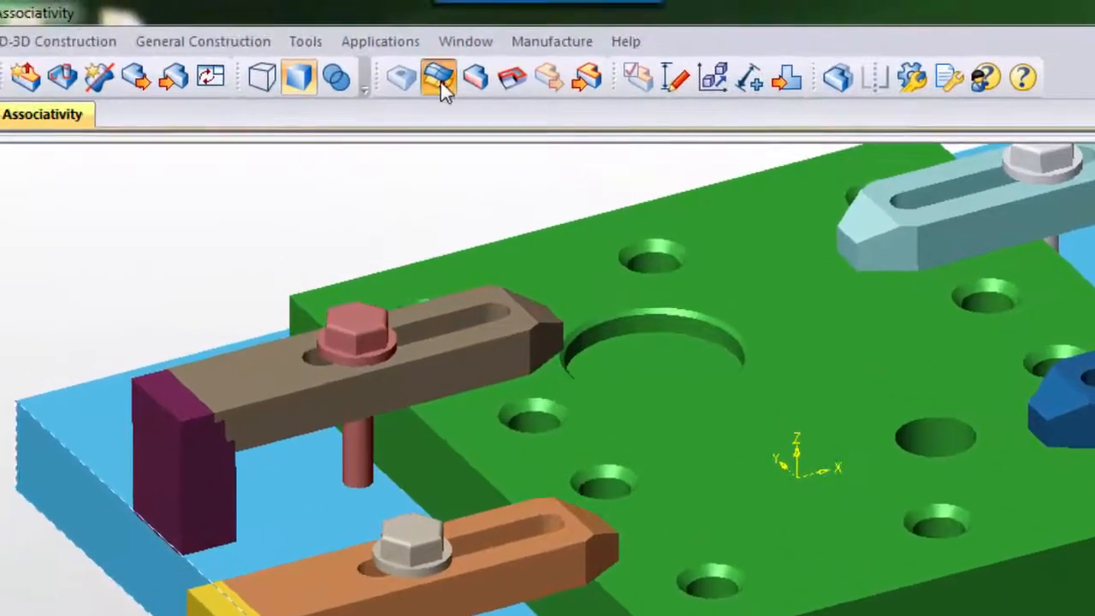
click(381, 69)
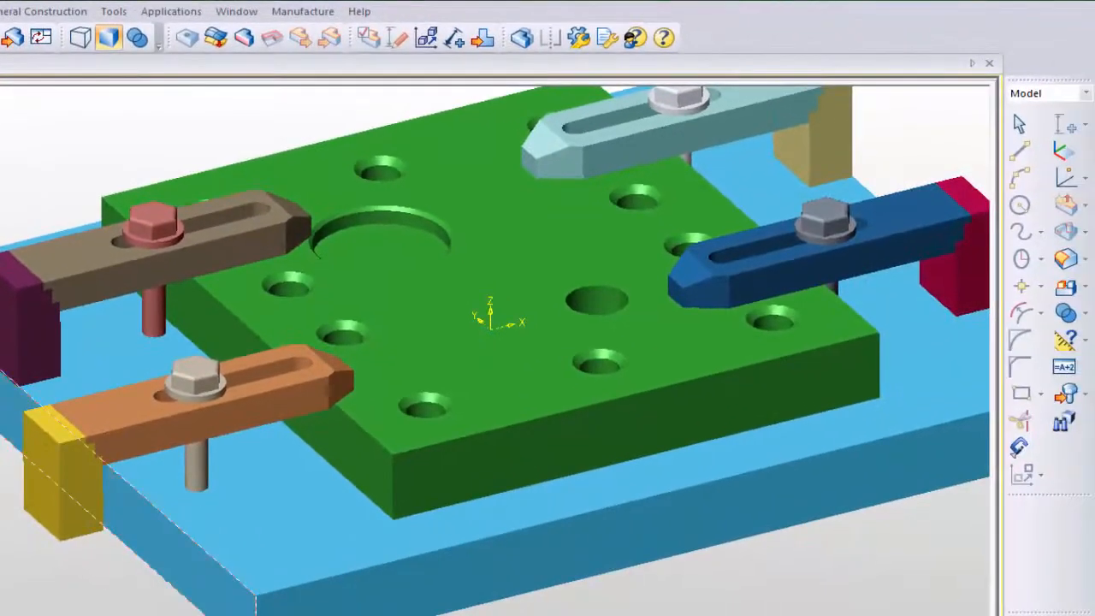
key(Escape)
mouse_move(183, 581)
middle_down()
mouse_move(188, 565)
mouse_move(186, 582)
middle_up()
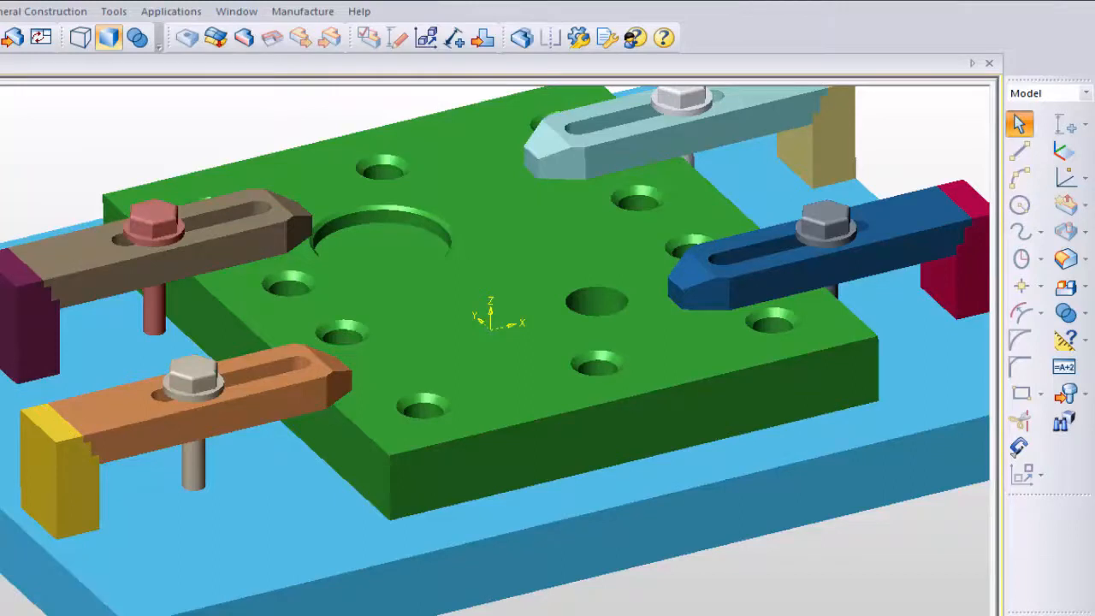
- Switch to the CAM window and reload the altered Associativity.pmod model
middle_drag(242, 525, 176, 540)
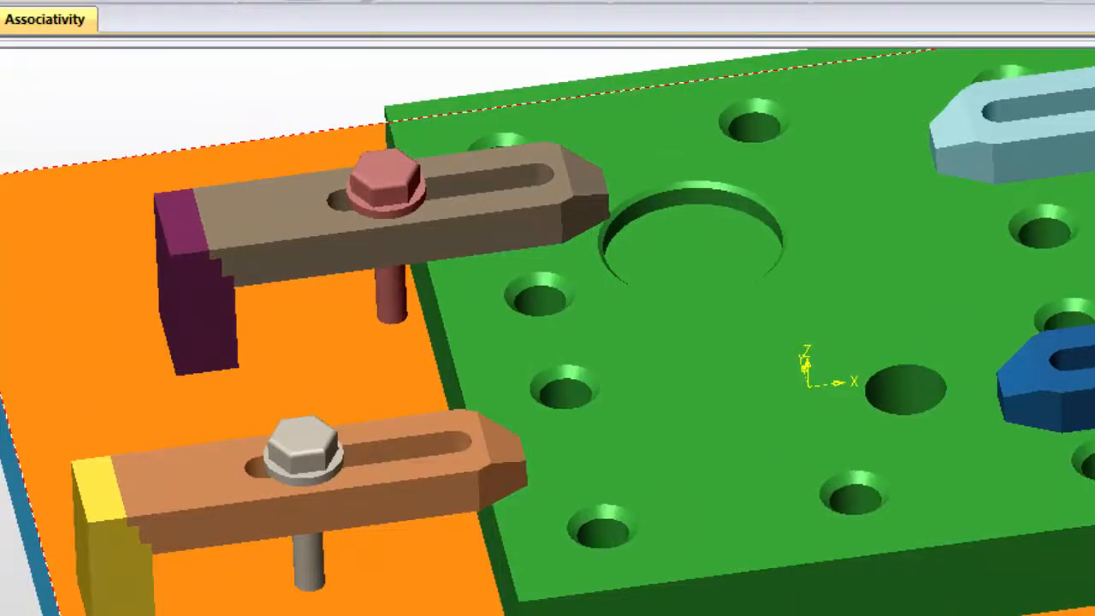
middle_drag(381, 560, 402, 615)
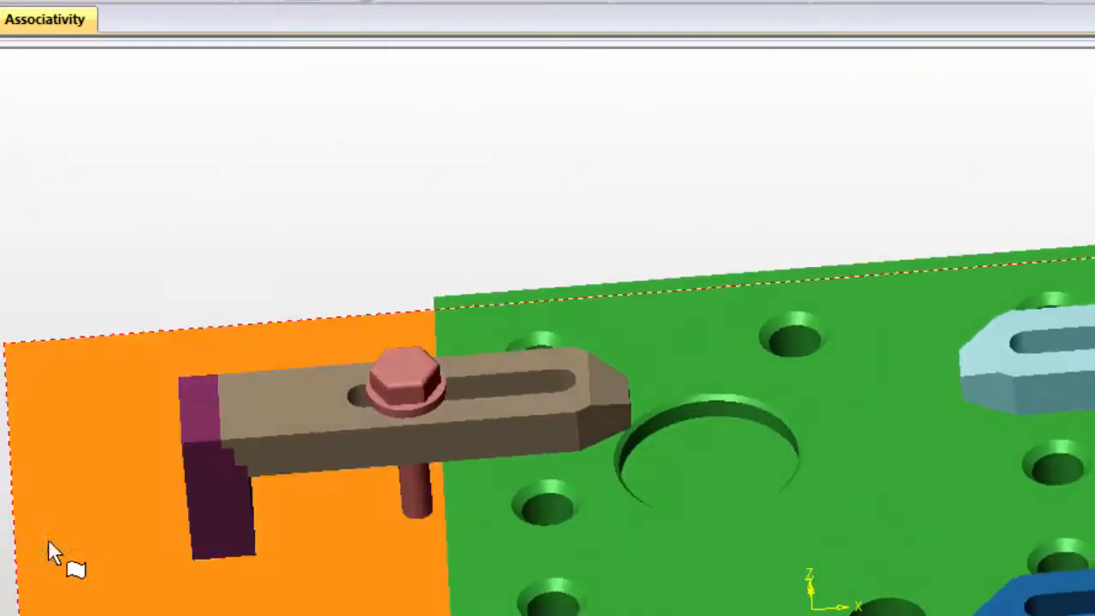
click(135, 543)
middle_drag(709, 455, 633, 416)
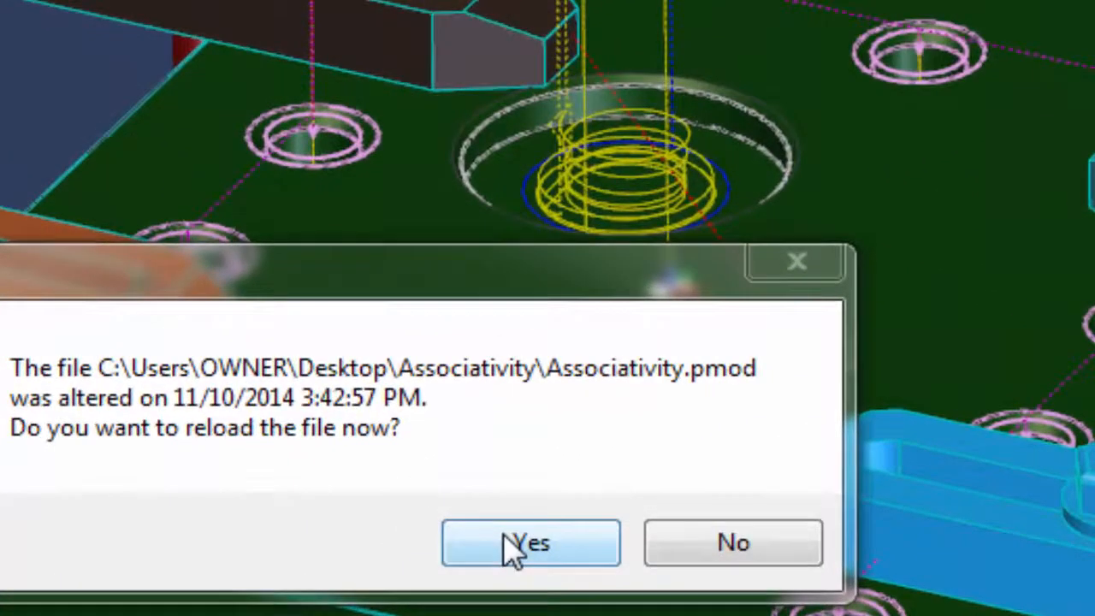
click(513, 548)
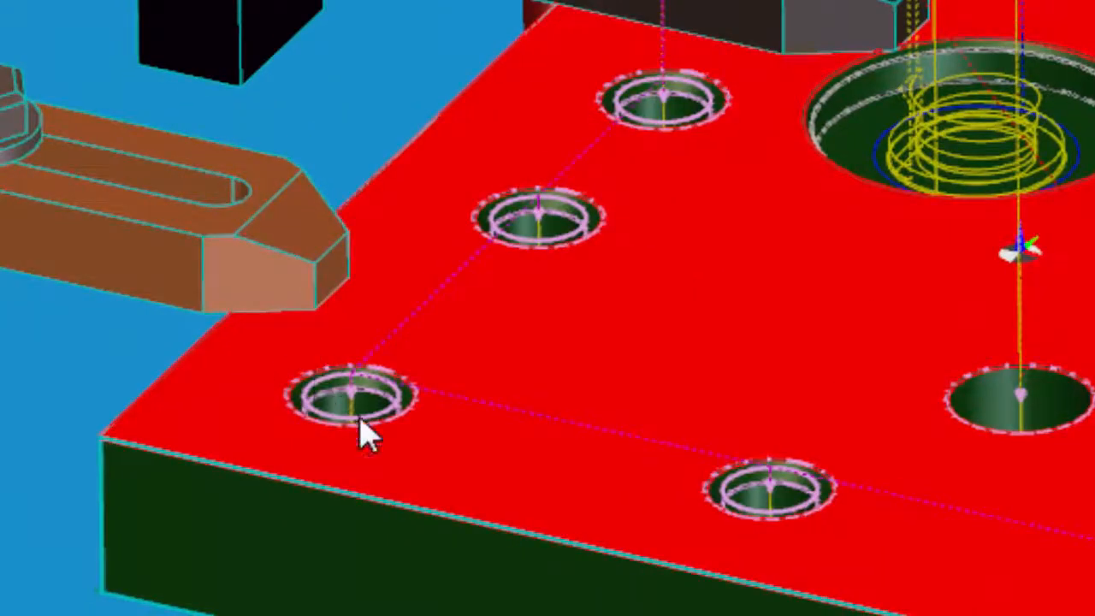
middle_drag(364, 432, 379, 391)
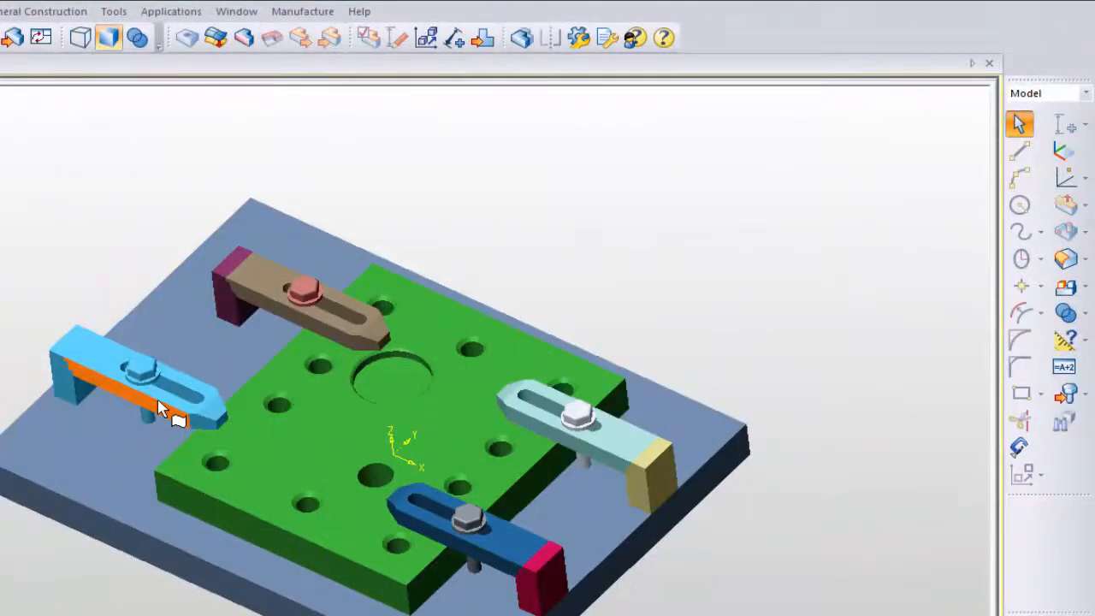
- Select the base plate and create a construction plane on its top face
middle_drag(332, 487, 258, 450)
middle_drag(299, 484, 325, 558)
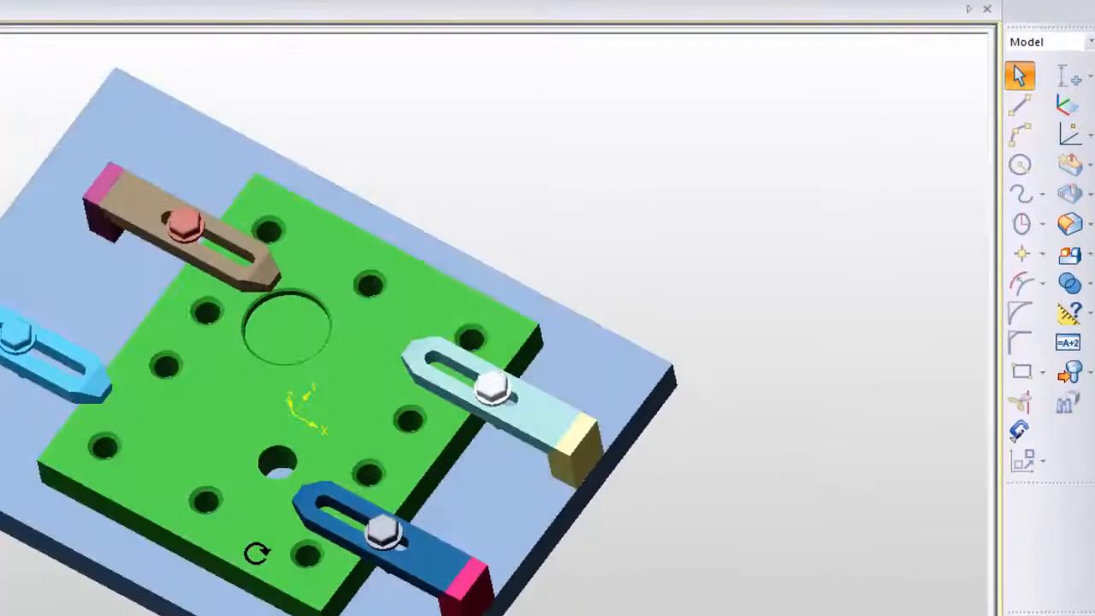
middle_drag(255, 554, 282, 499)
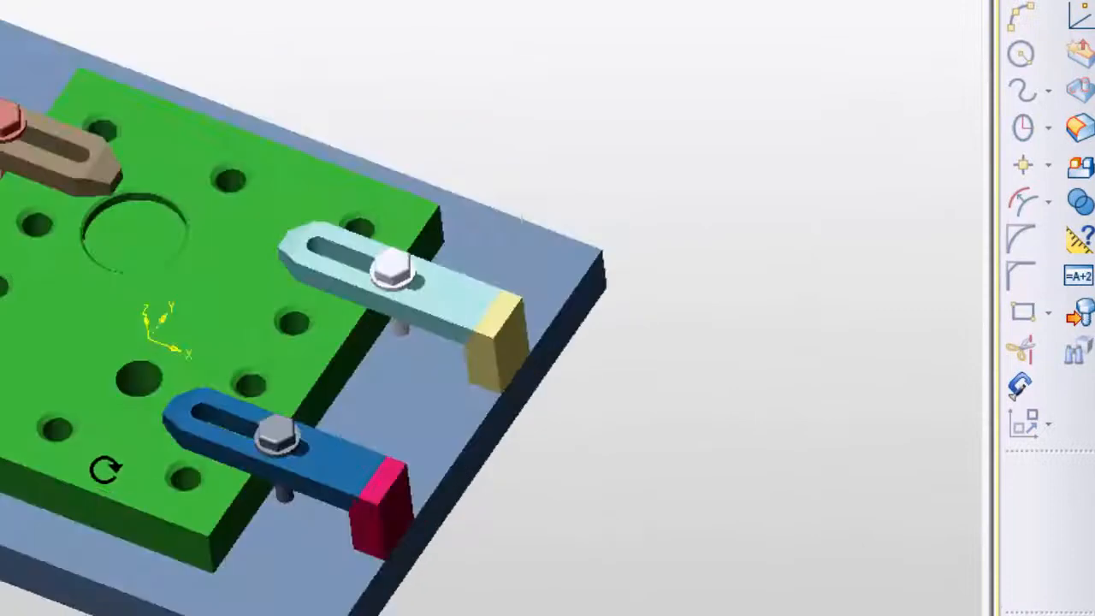
middle_drag(106, 470, 2, 442)
middle_drag(307, 283, 412, 343)
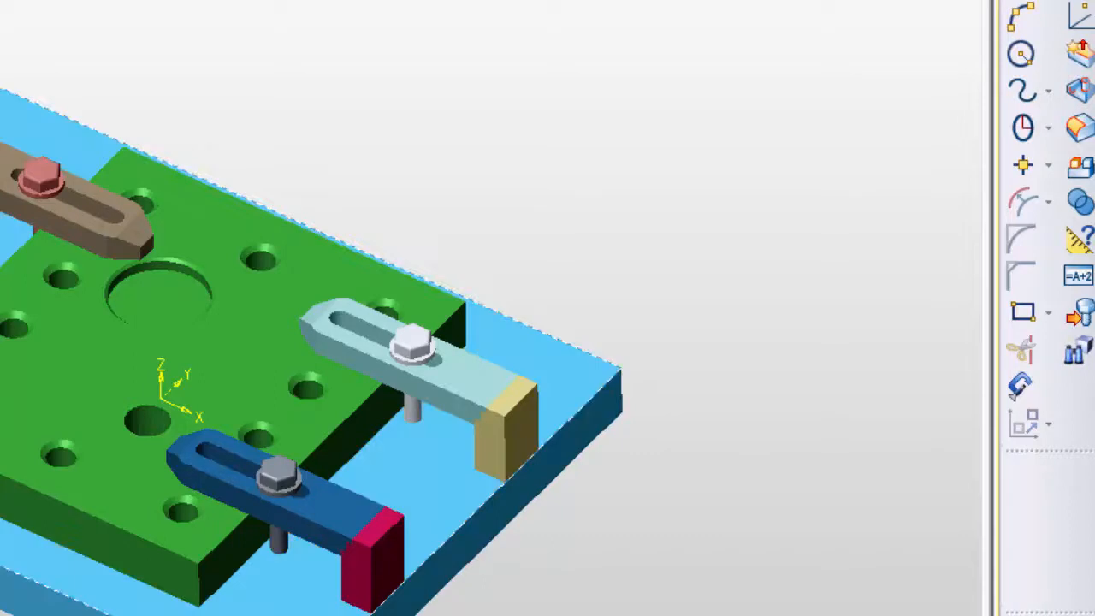
middle_drag(394, 354, 462, 351)
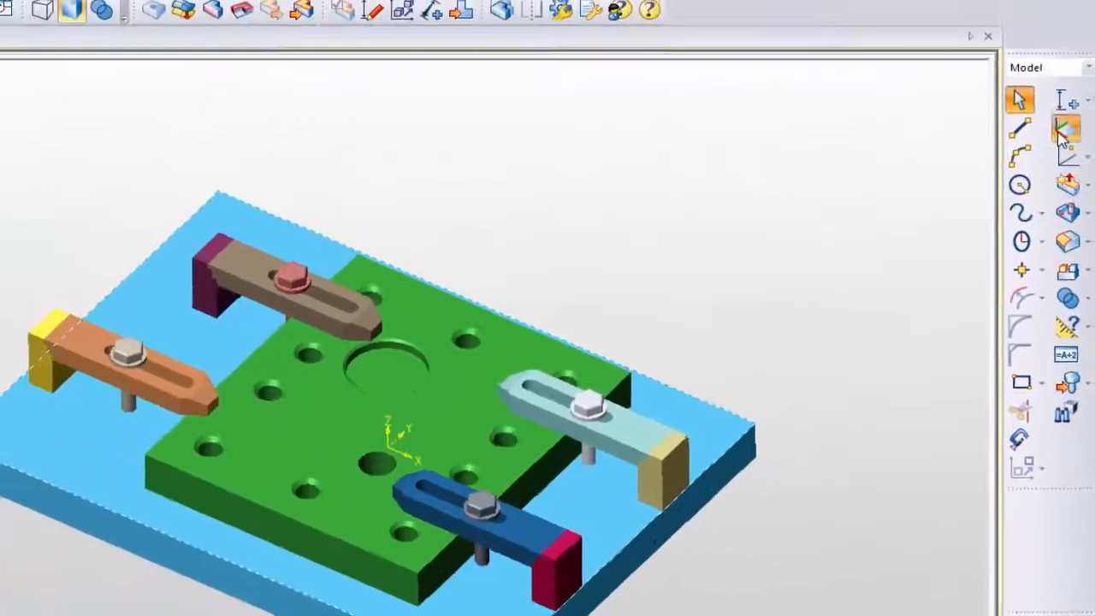
click(1065, 47)
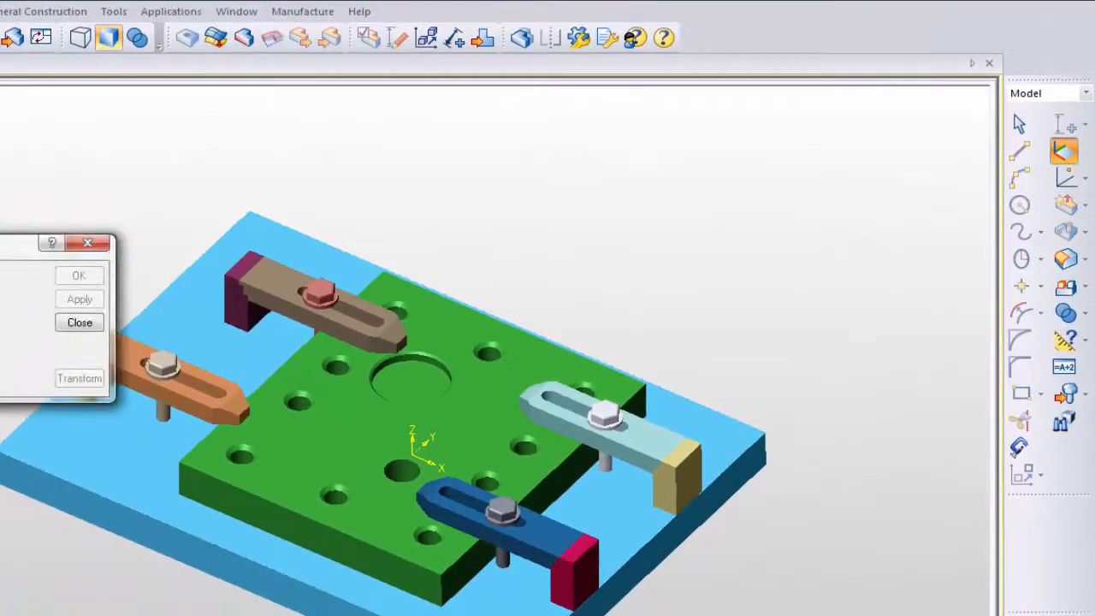
click(94, 462)
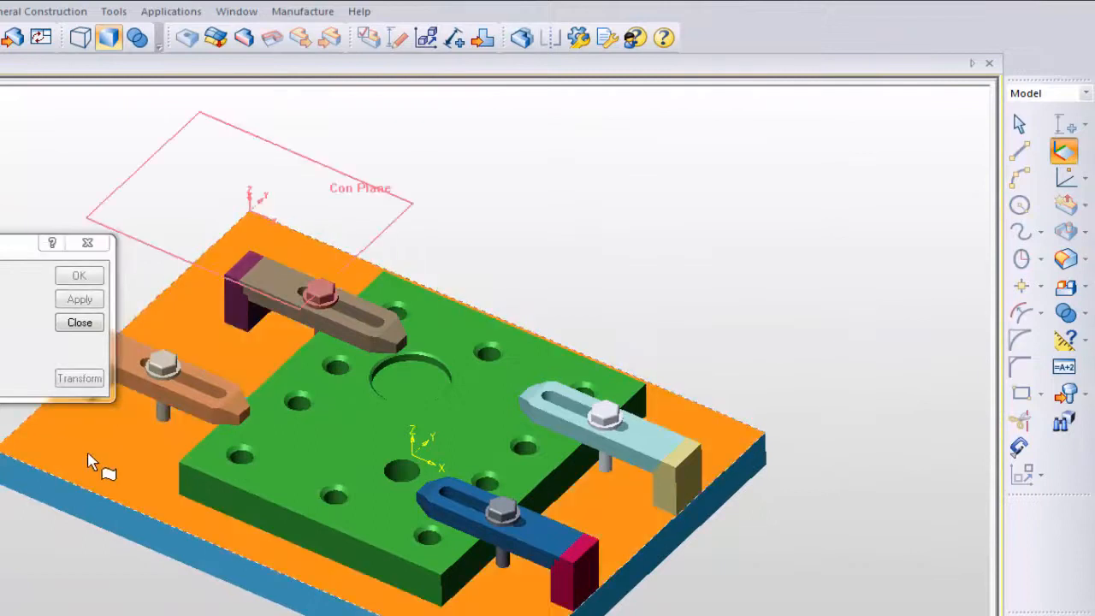
click(79, 277)
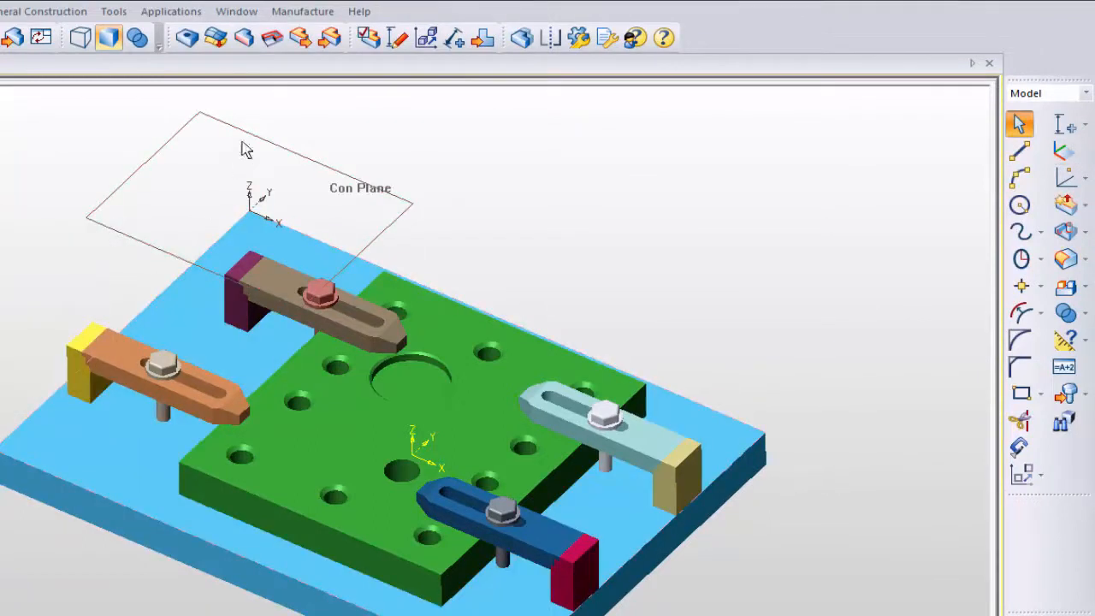
- Project the ten small hole edges and the larger hole edge of the green plate onto the base plate's construction plane
click(270, 38)
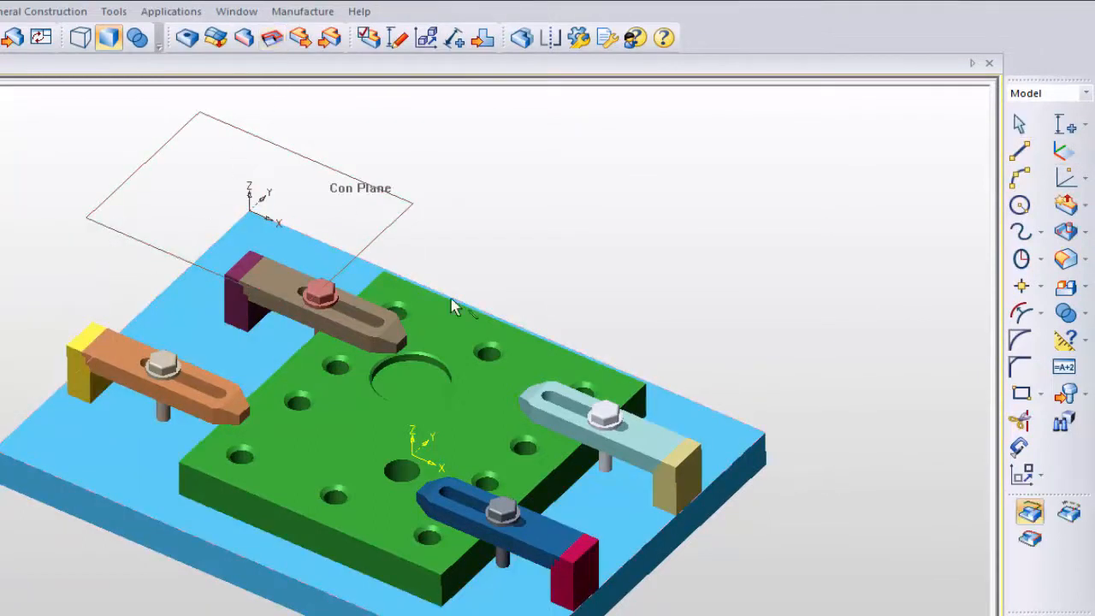
click(399, 316)
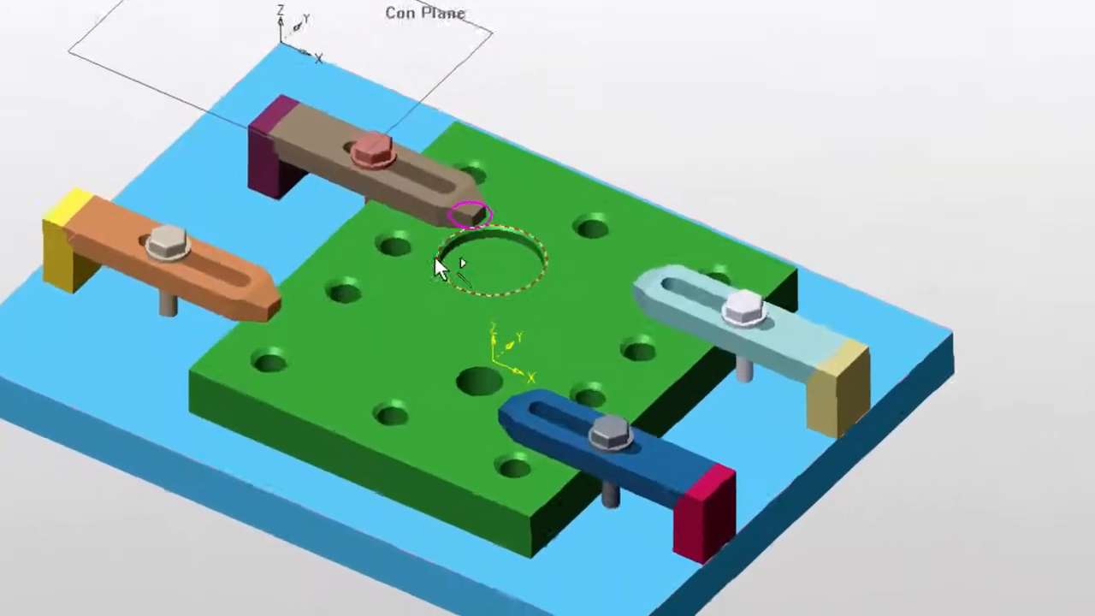
click(415, 252)
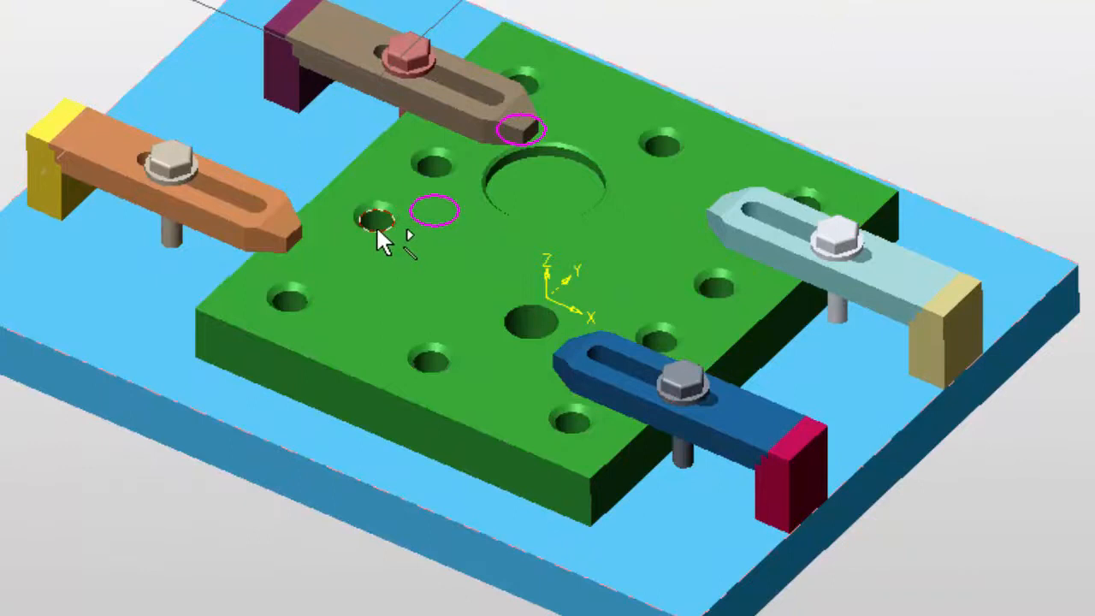
click(376, 227)
click(302, 312)
click(437, 342)
click(568, 419)
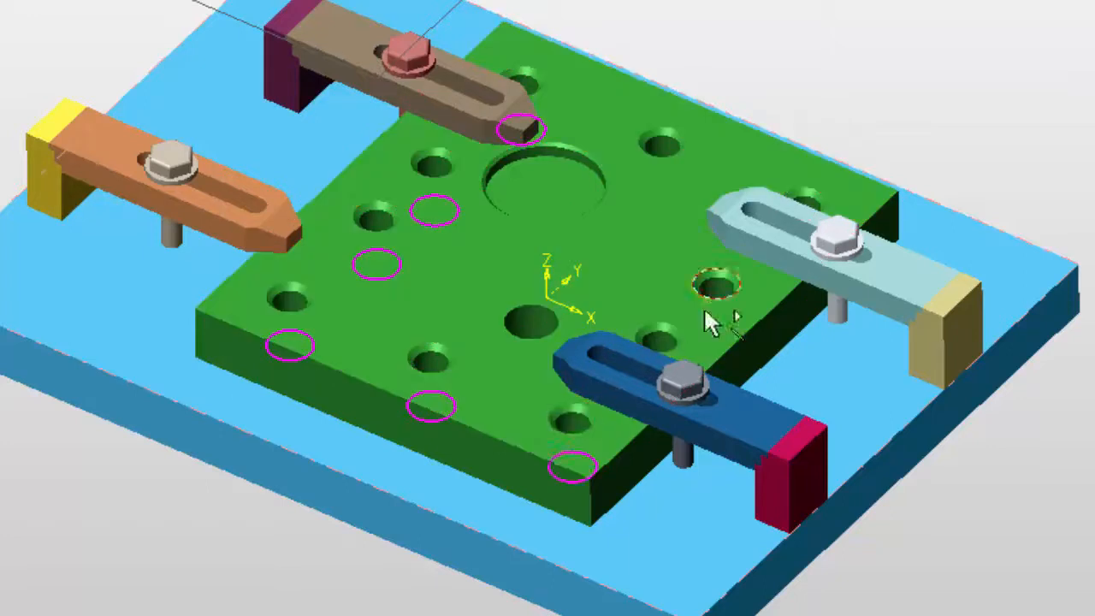
click(678, 325)
click(697, 292)
click(813, 198)
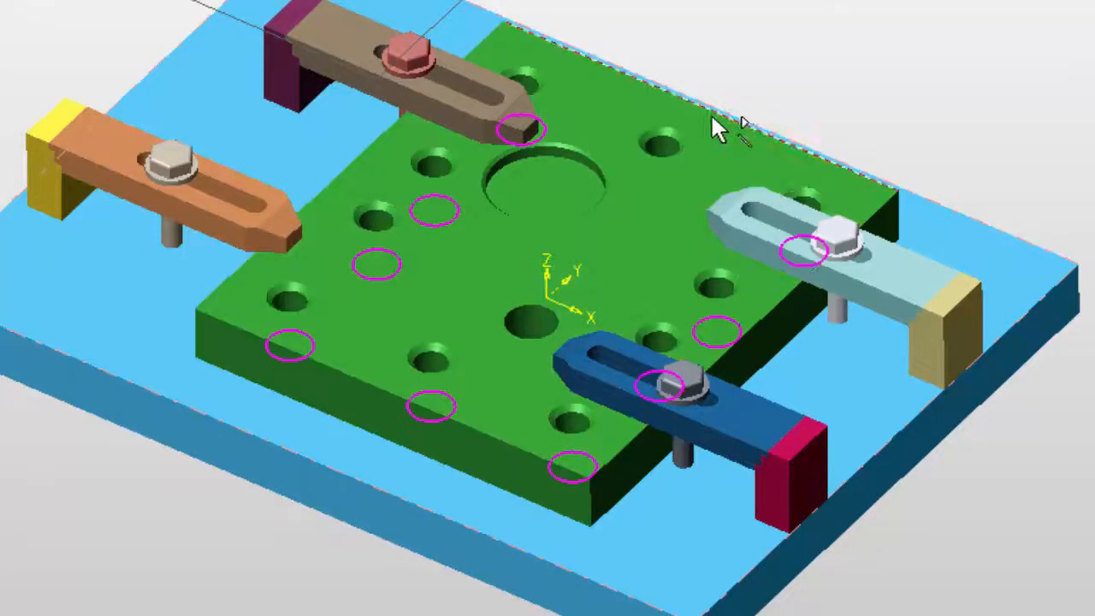
click(684, 148)
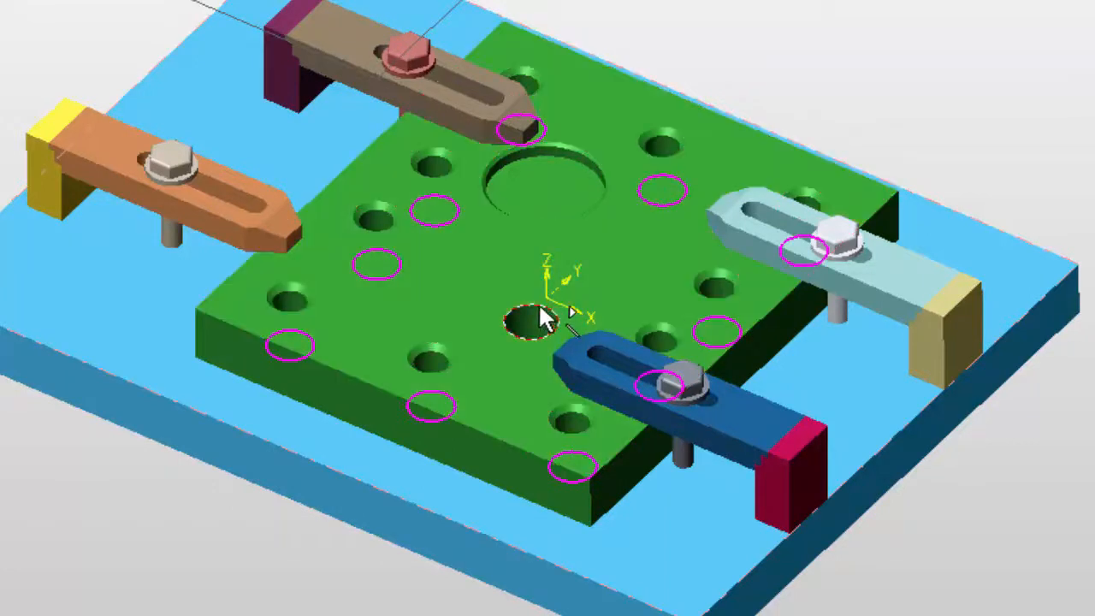
click(538, 304)
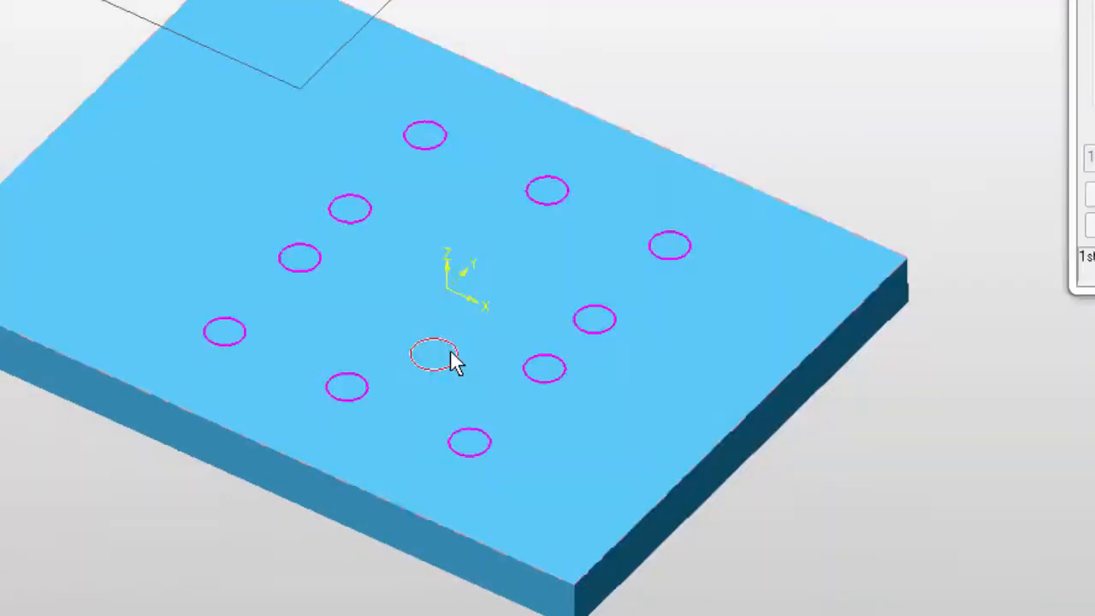
- Dimension the radius of the larger projected circle and set it to 10 mm
click(452, 351)
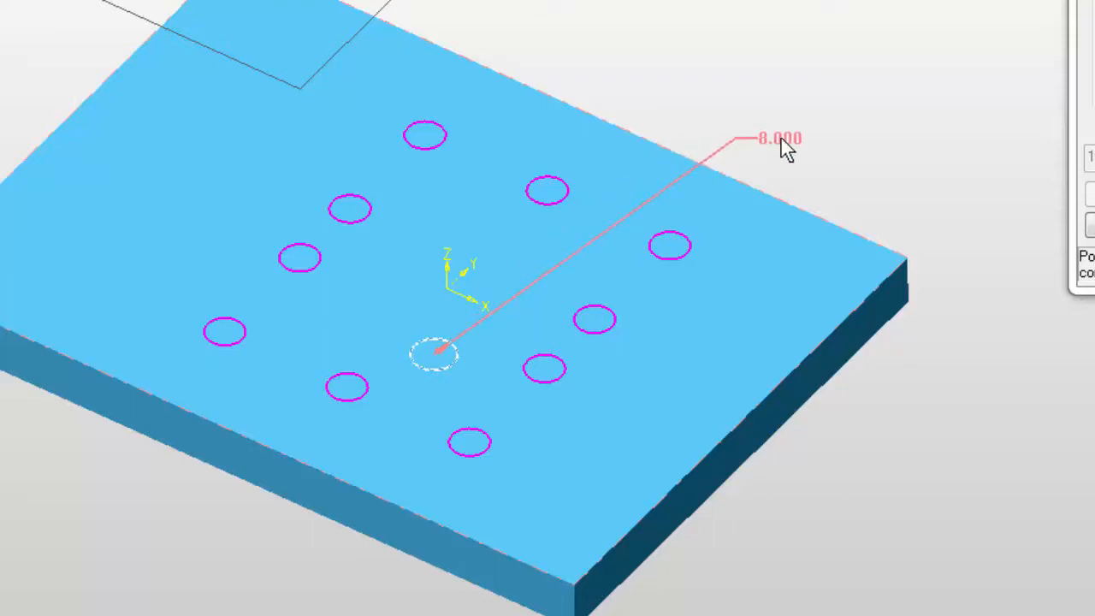
click(794, 53)
double_click(798, 53)
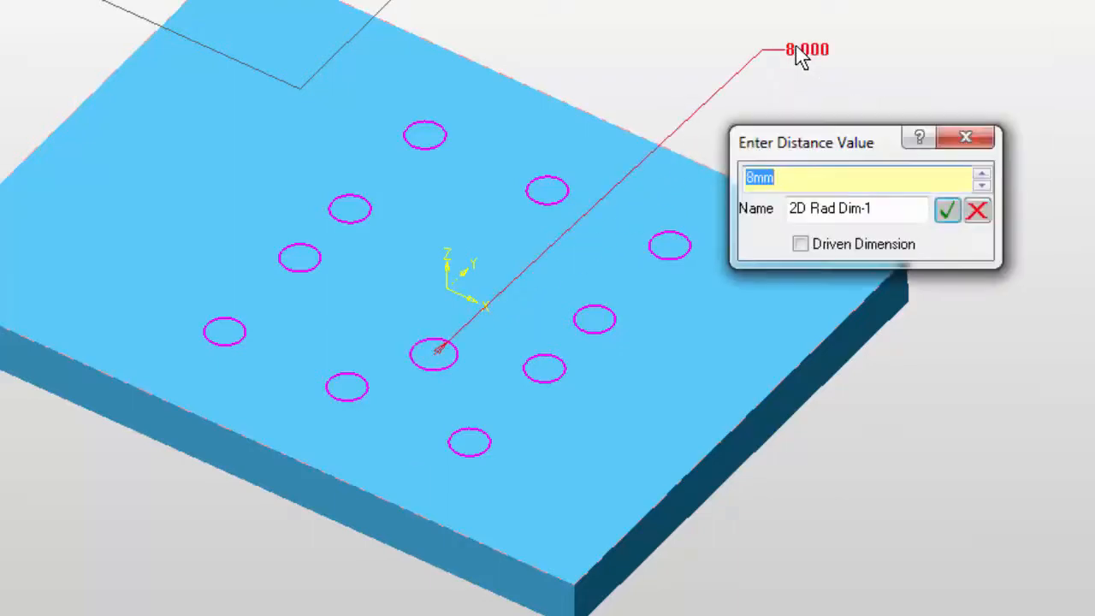
text(10)
key(Return)
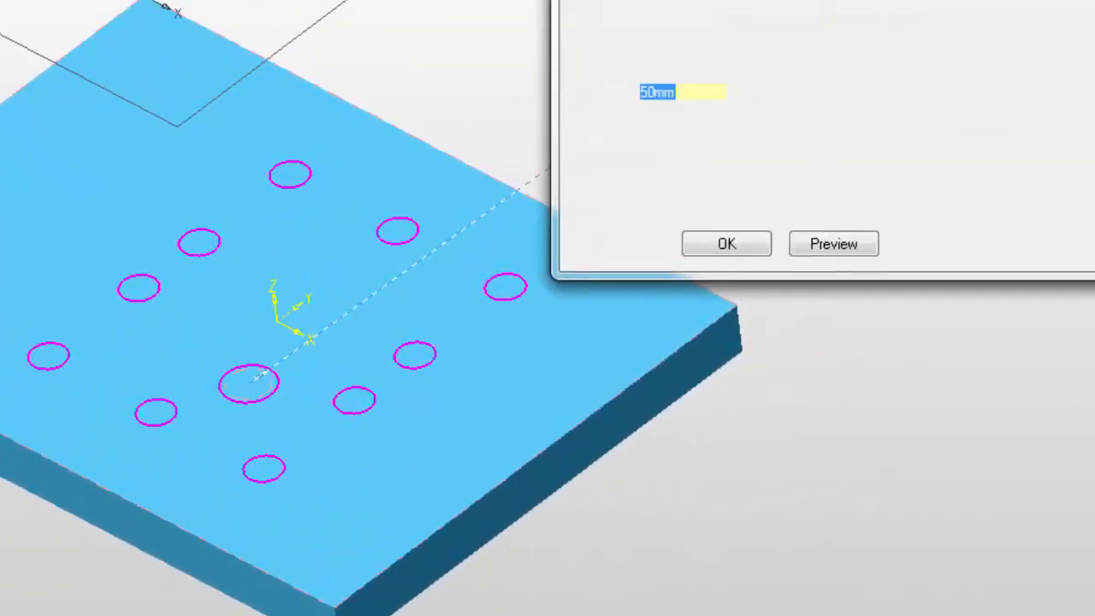
- Cut-extrude the projected circles 50 mm down into the base plate and inspect the holes beneath the green plate
drag(762, 0, 812, 63)
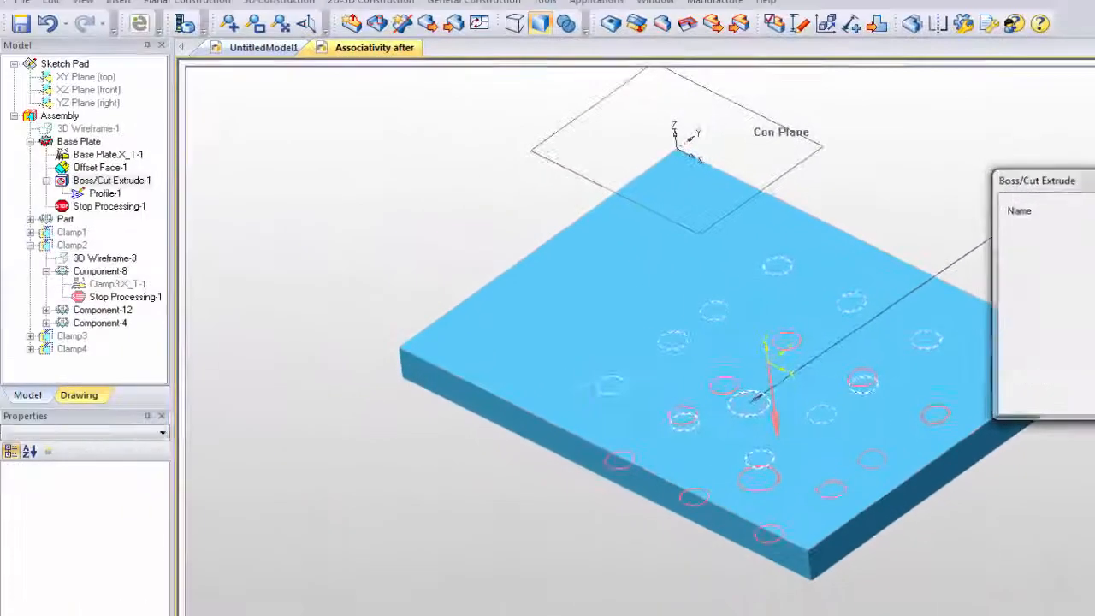
click(1010, 391)
middle_drag(559, 233, 512, 436)
middle_drag(666, 447, 631, 191)
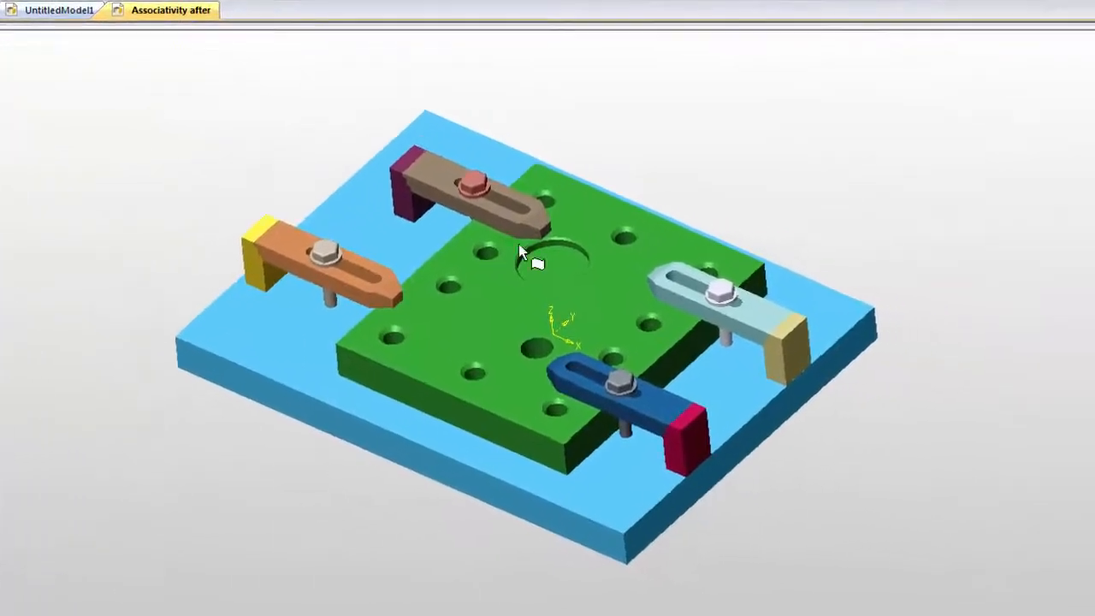
middle_drag(519, 243, 455, 306)
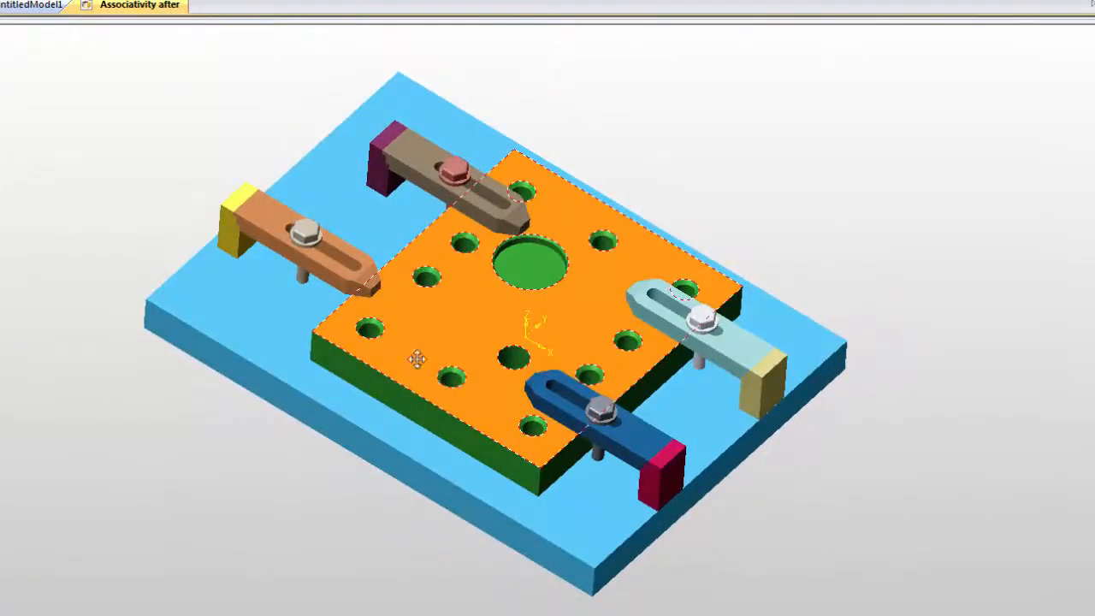
middle_drag(416, 362, 299, 386)
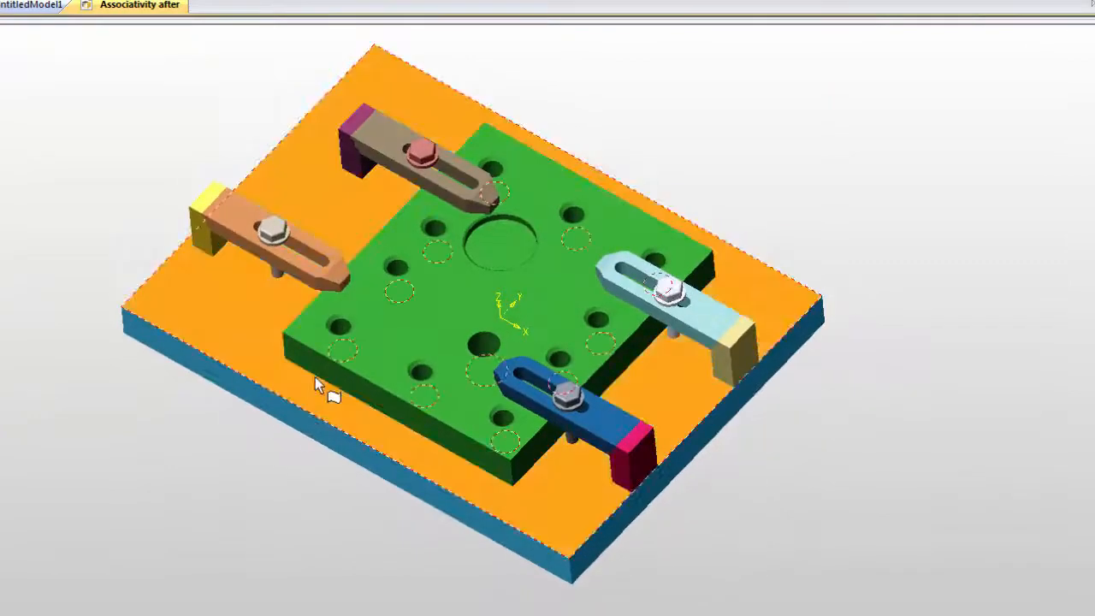
scroll(320, 385, up, 4)
middle_drag(407, 391, 436, 373)
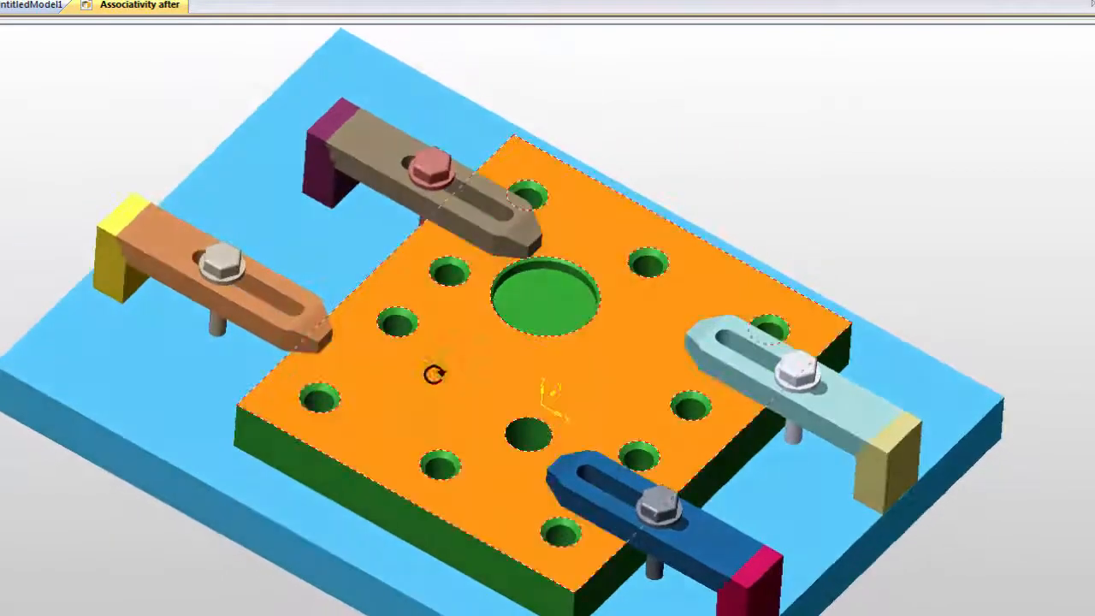
- Move the pale turquoise clamp assembly (Clamp3) outward by 25 mm in X
middle_drag(291, 373, 251, 238)
middle_drag(252, 238, 230, 221)
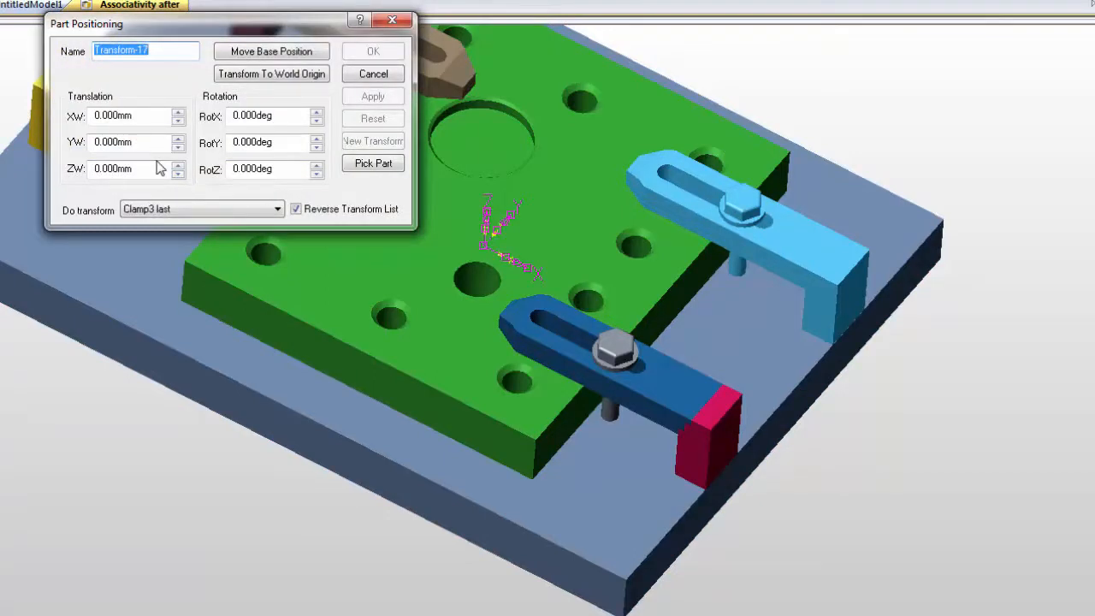
click(154, 115)
double_click(154, 115)
text(30)
key(Return)
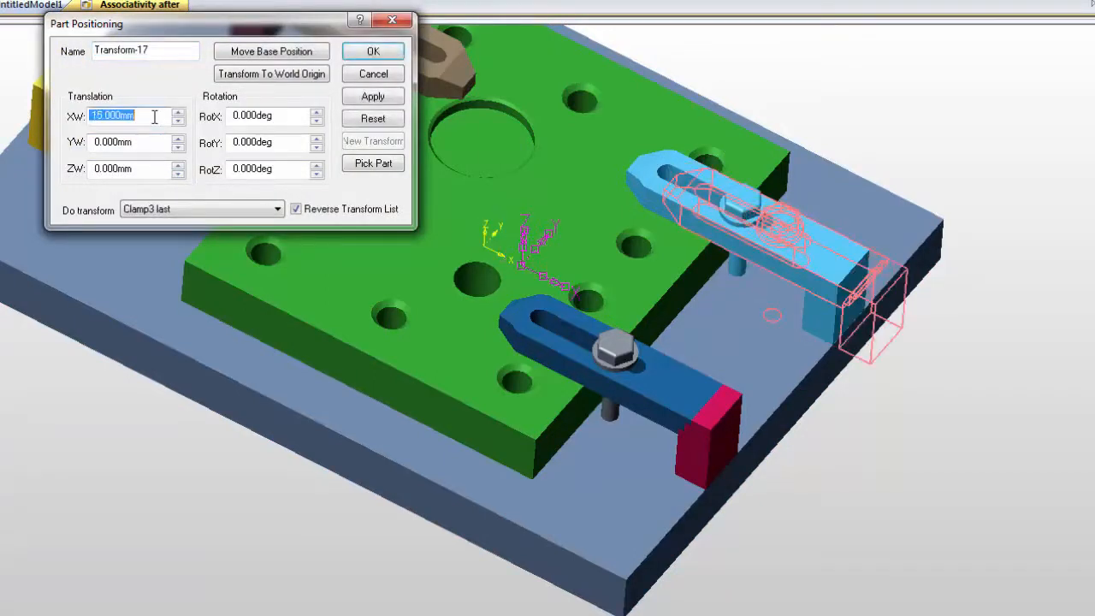
text(25)
key(Return)
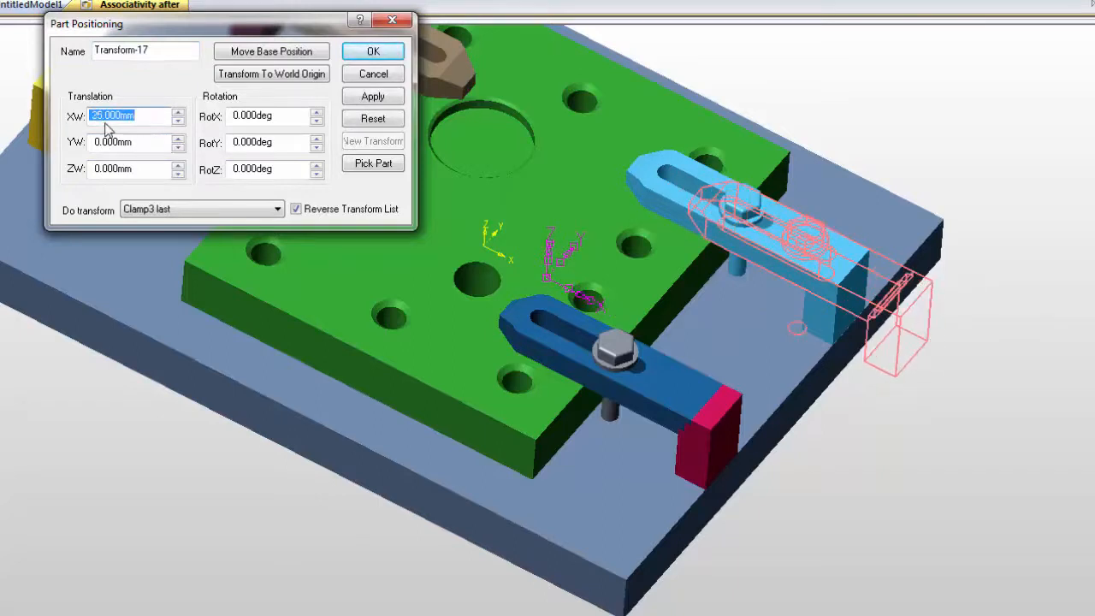
click(383, 57)
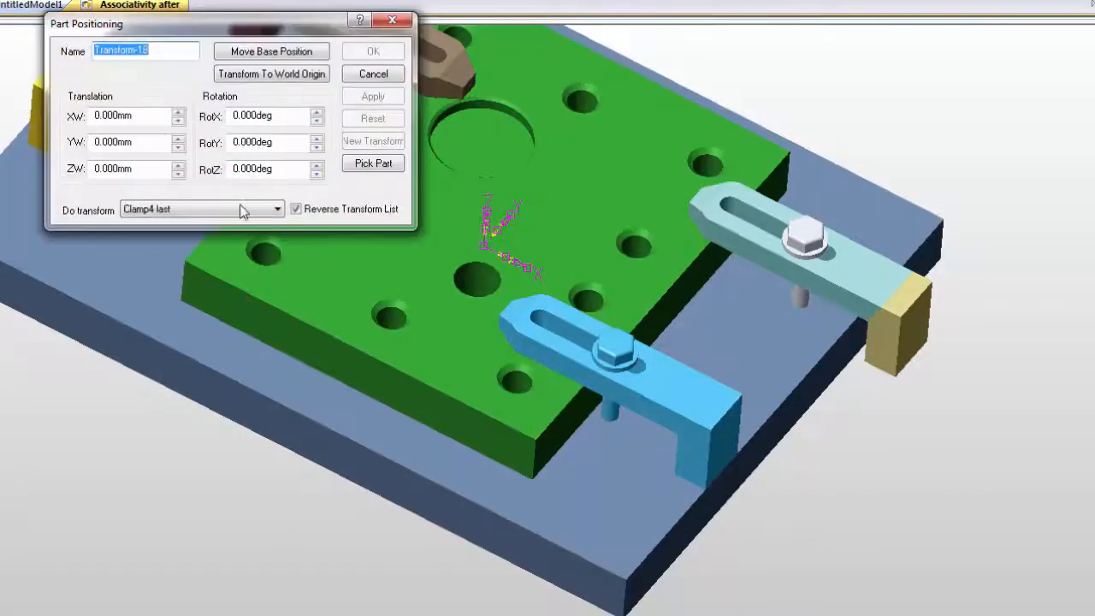
- Move the dark blue clamp assembly (Clamp4) outward in X by the same distance as the neighbouring pale turquoise clamp
click(142, 121)
scroll(141, 121, up, 6)
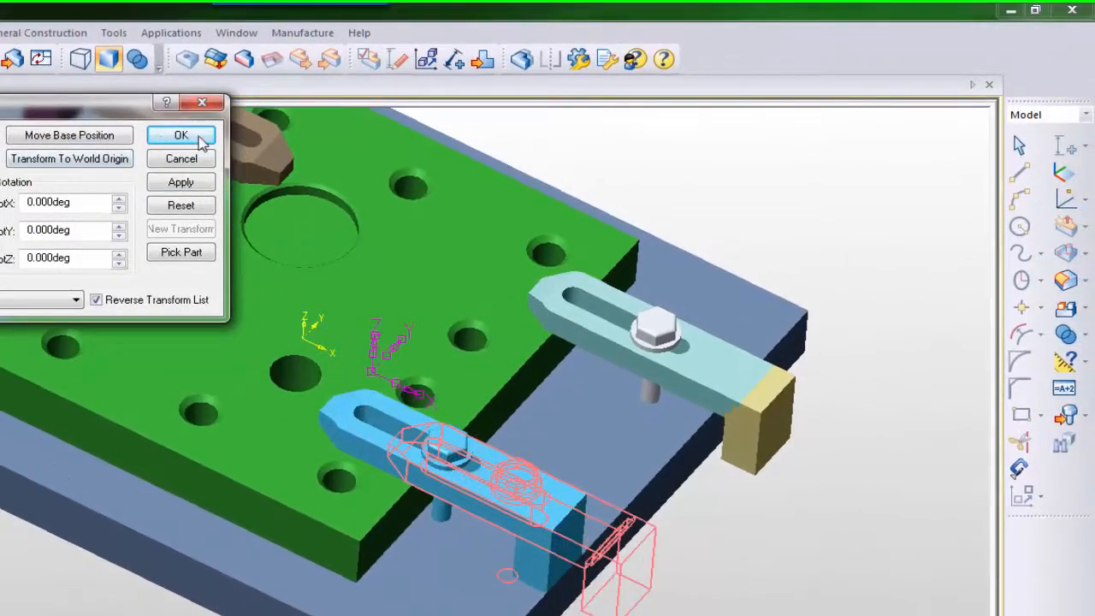
click(181, 135)
- Select the brown clamp assembly (Clamp2) and open its part positioning settings
middle_drag(93, 252, 232, 350)
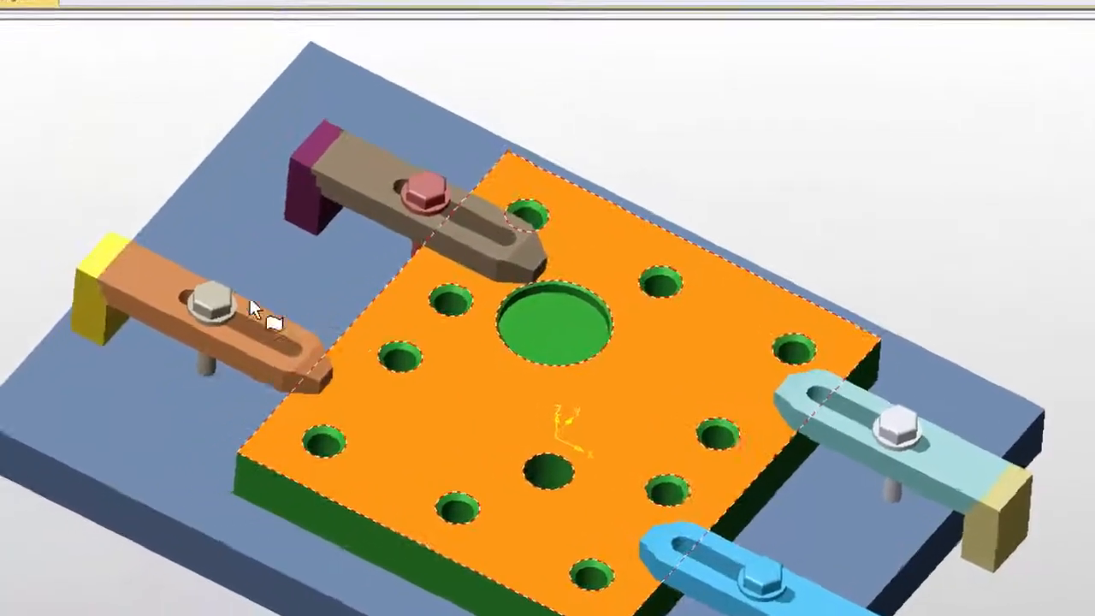
middle_drag(250, 299, 225, 304)
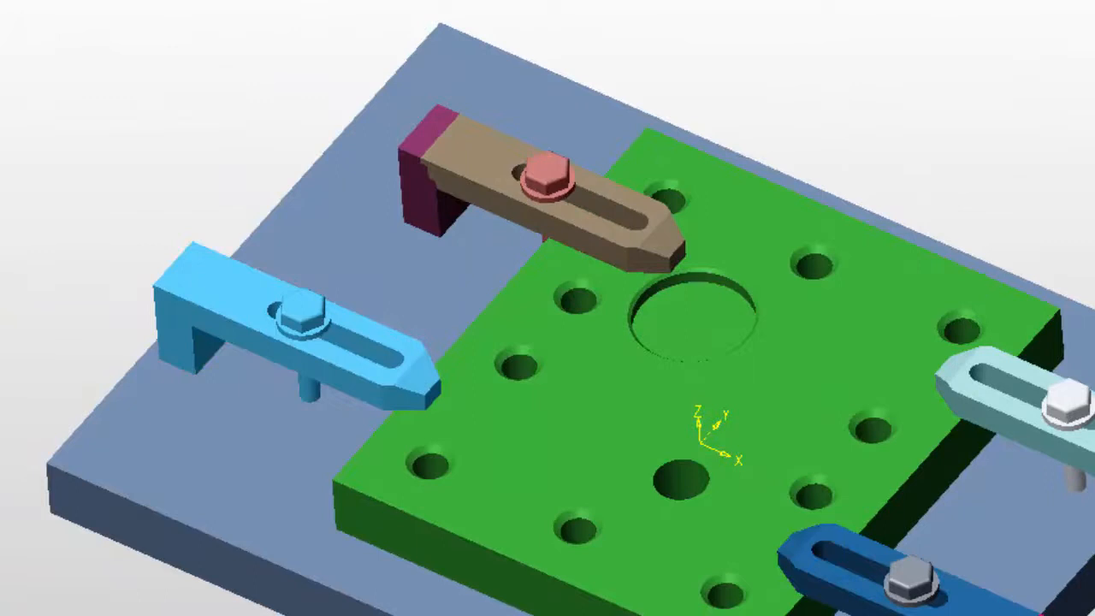
shift+middle_drag(169, 158, 196, 208)
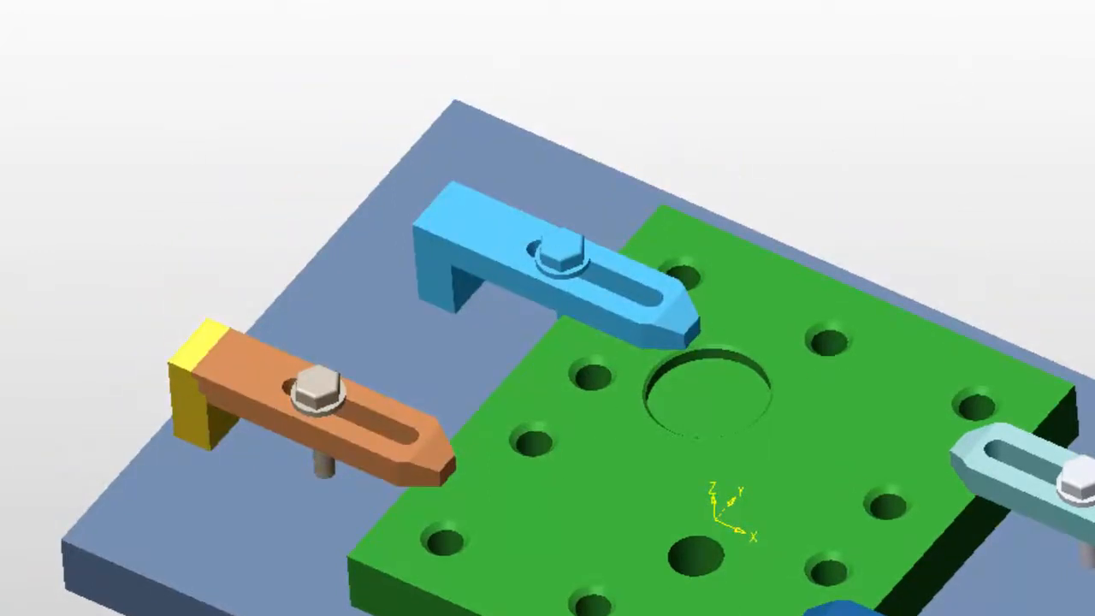
click(676, 7)
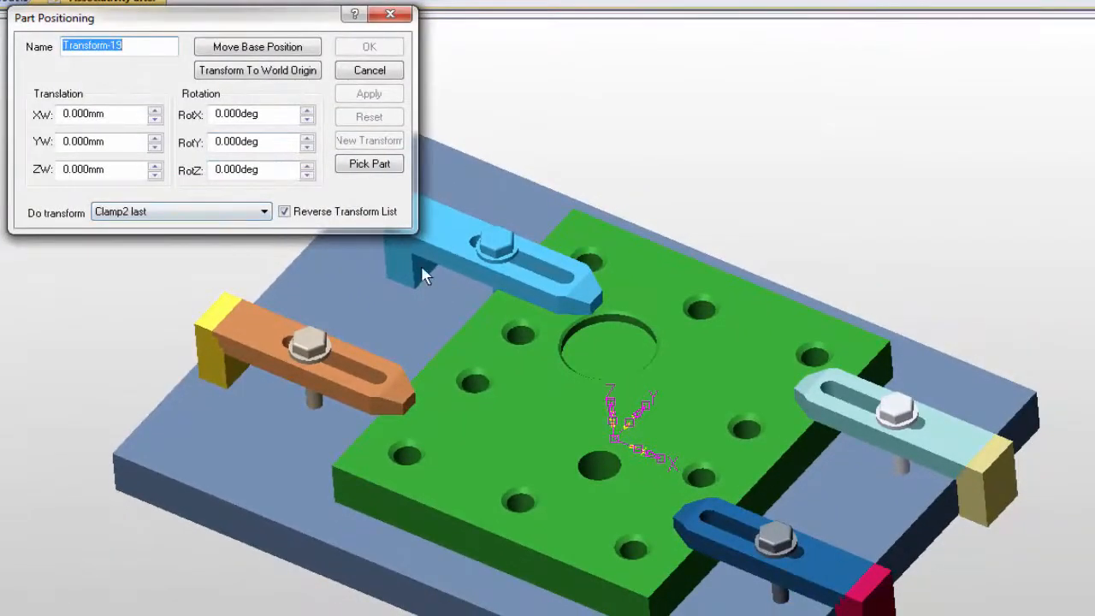
click(240, 48)
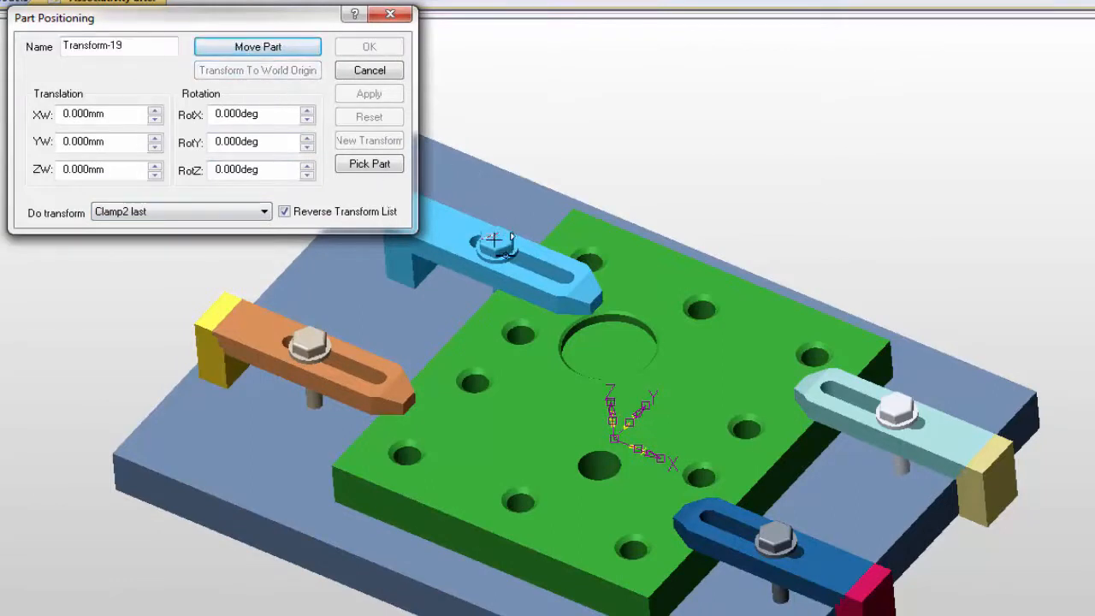
middle_drag(496, 240, 508, 317)
scroll(514, 325, up, 4)
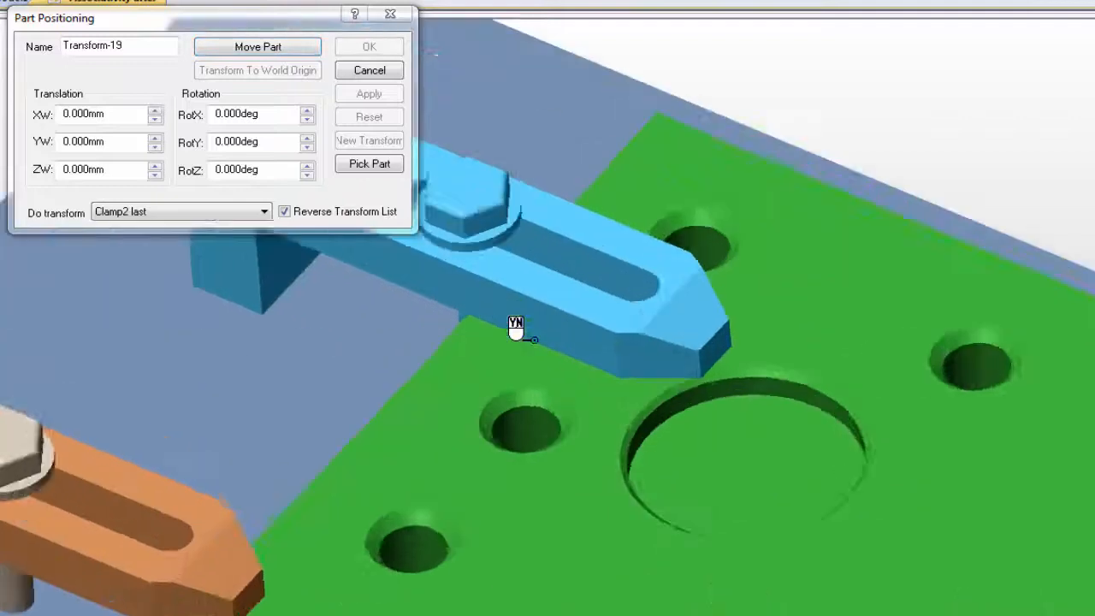
scroll(516, 326, up, 3)
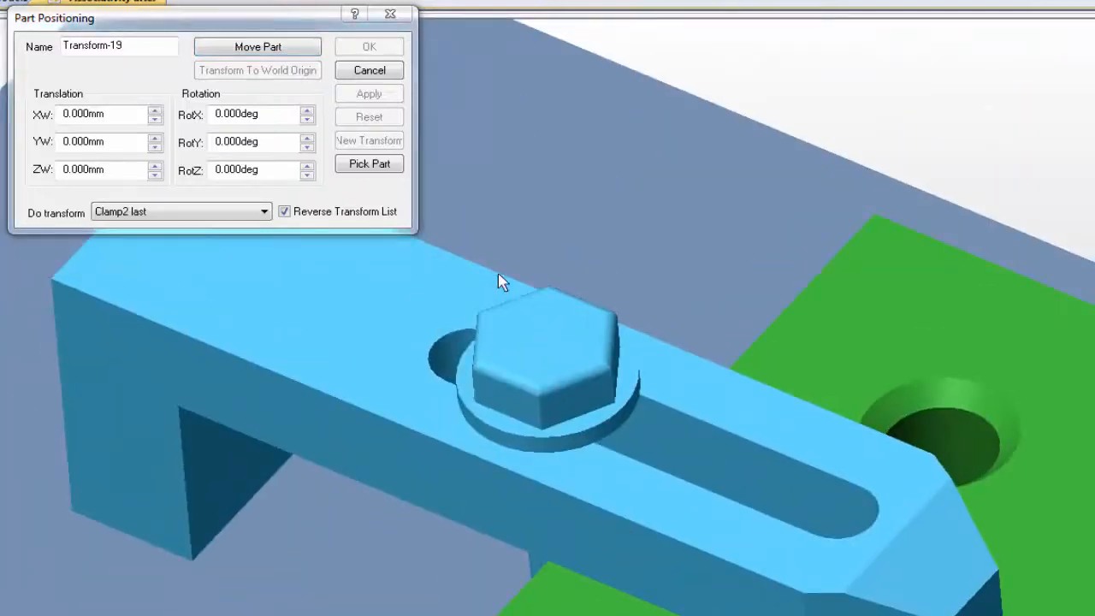
click(361, 75)
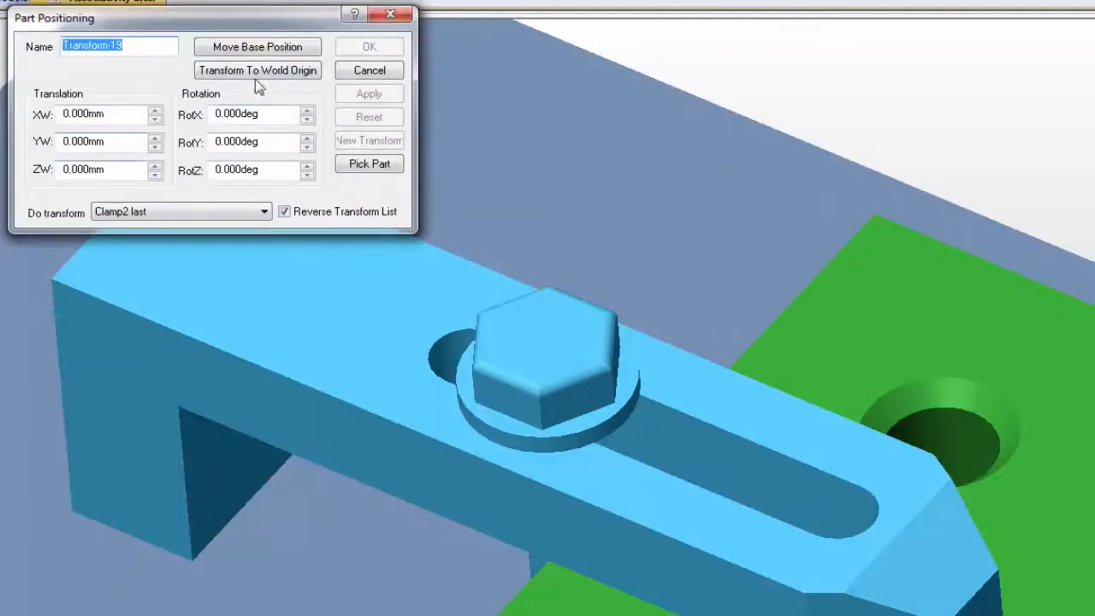
- Place the base position of the selected clamp assembly (Clamp2) on the centre of its bolt head
click(219, 47)
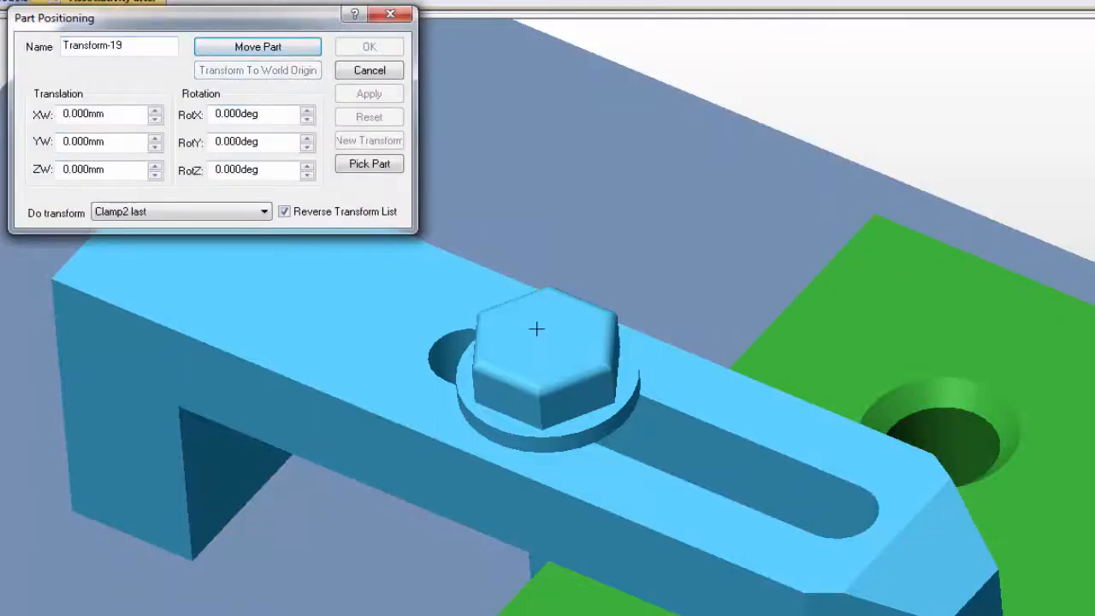
middle_drag(546, 344, 542, 417)
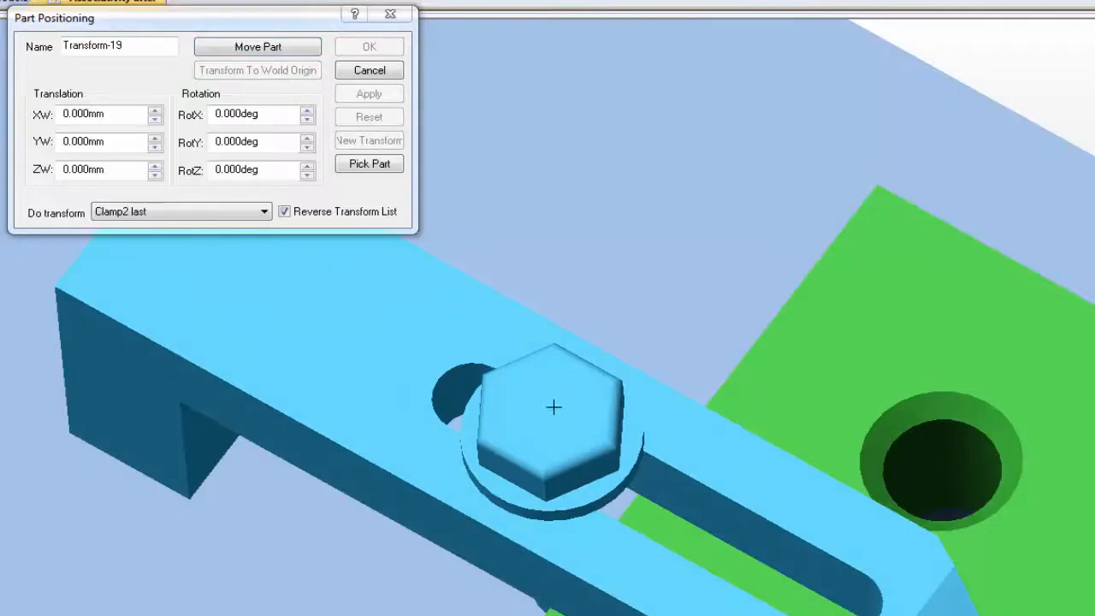
click(552, 431)
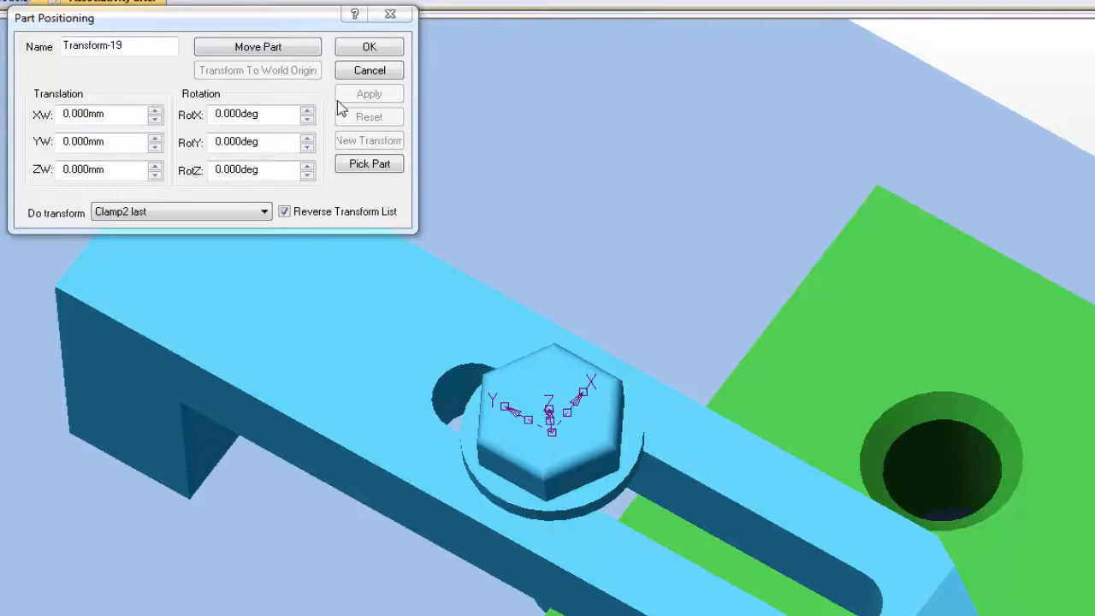
click(275, 48)
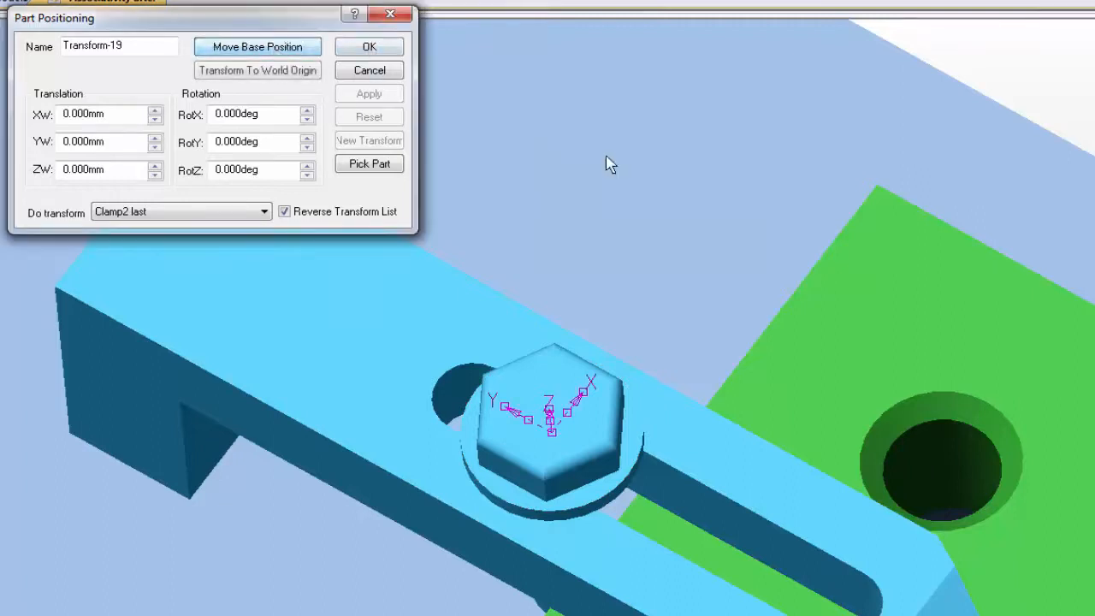
ctrl+middle_drag(606, 157, 592, 118)
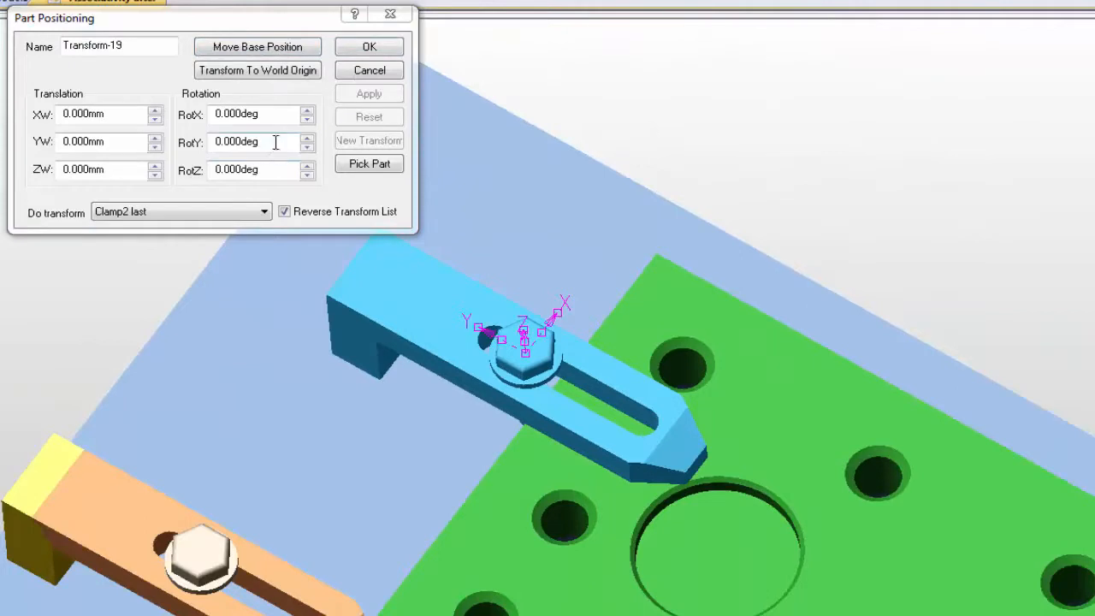
- Rotate the Clamp2 assembly by -10 degrees about Z around its bolt and apply the transform
click(271, 171)
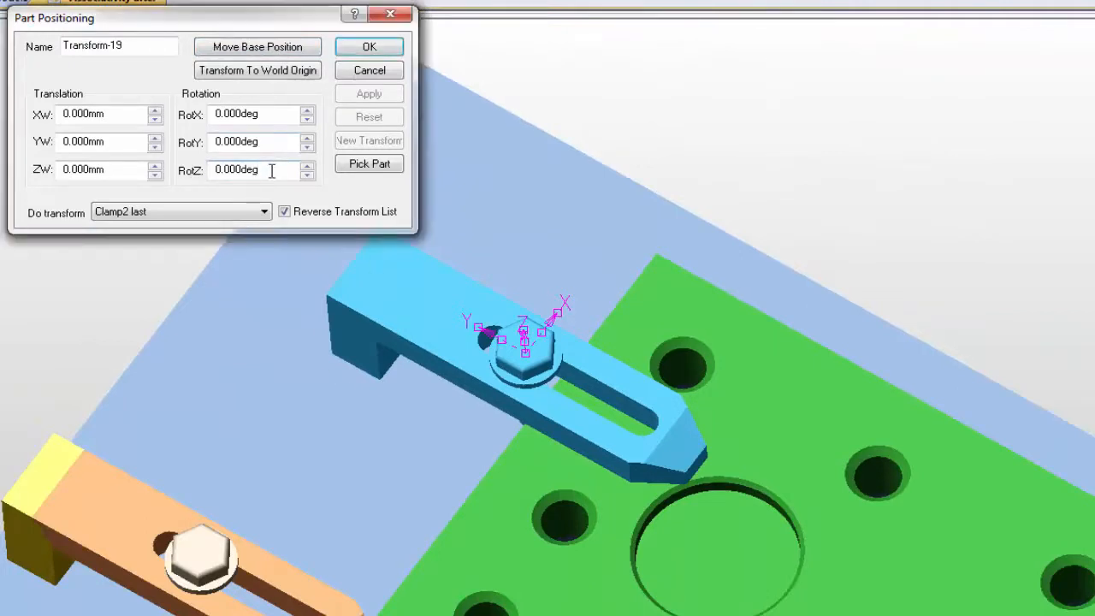
scroll(272, 171, down, 5)
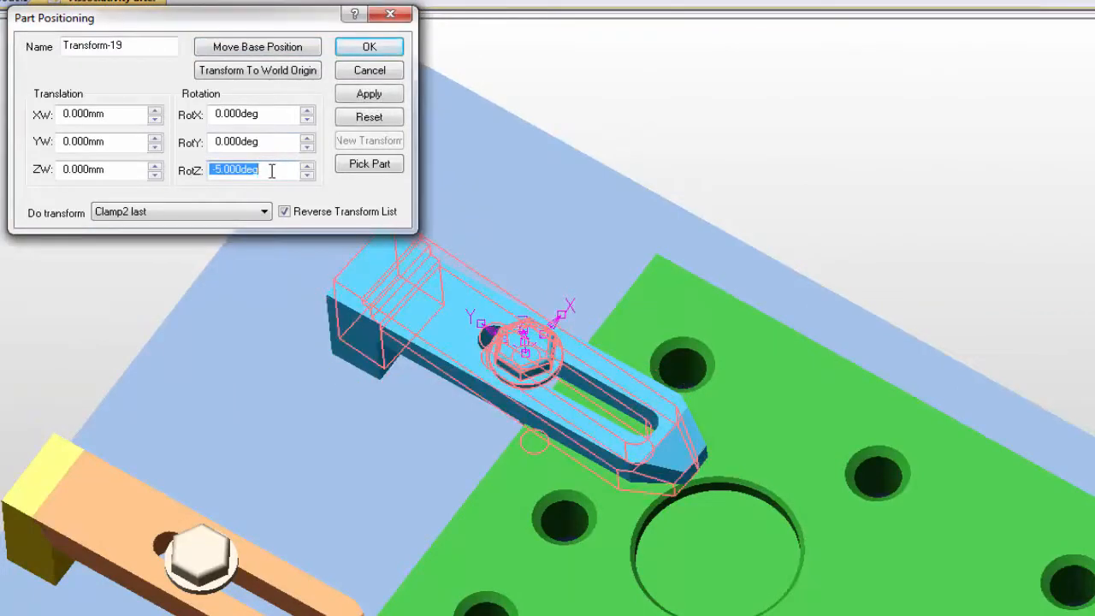
scroll(271, 171, down, 1)
scroll(271, 171, down, 1)
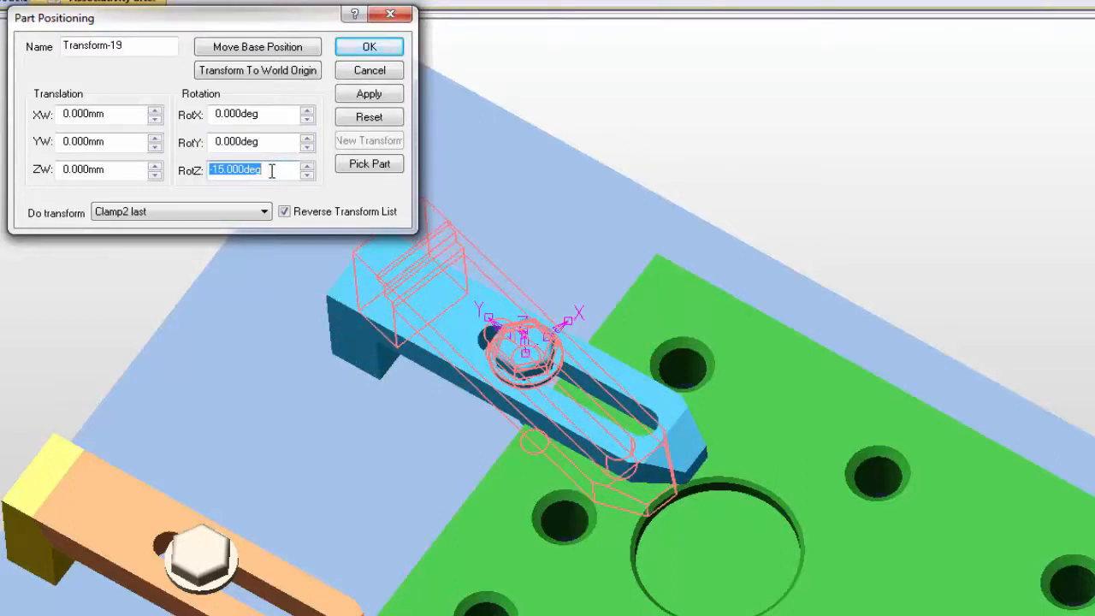
scroll(272, 171, up, 1)
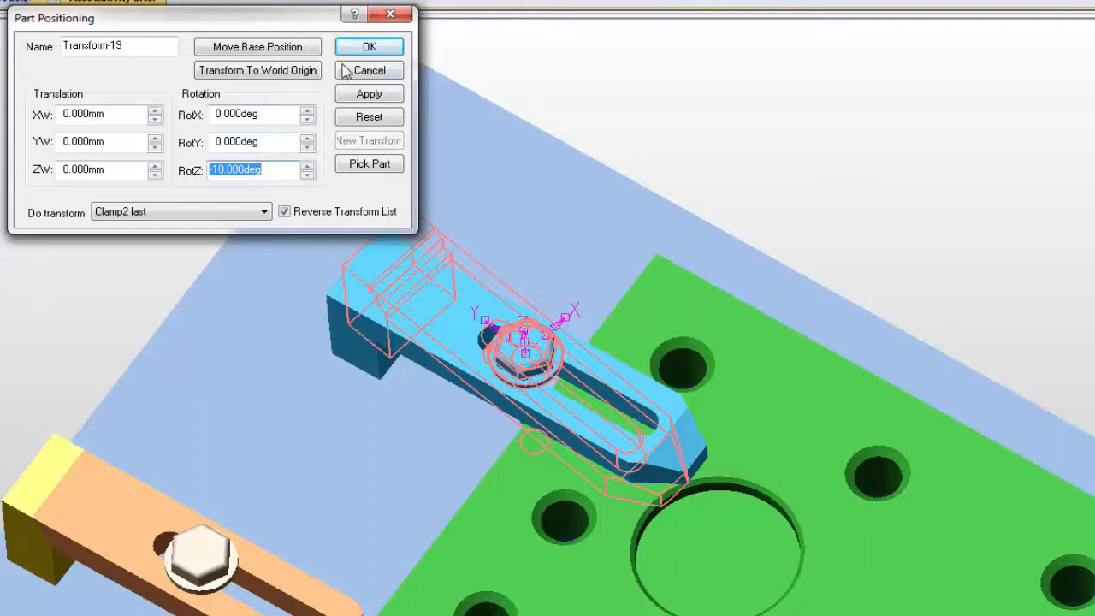
click(369, 46)
- Activate the Clamp2 clamp bar for editing and project the circular pocket's edge onto a plane on its top face
middle_drag(354, 154, 204, 36)
mouse_move(404, 235)
middle_down()
mouse_move(401, 259)
mouse_move(391, 239)
middle_up()
scroll(386, 238, up, 1)
scroll(386, 237, up, 1)
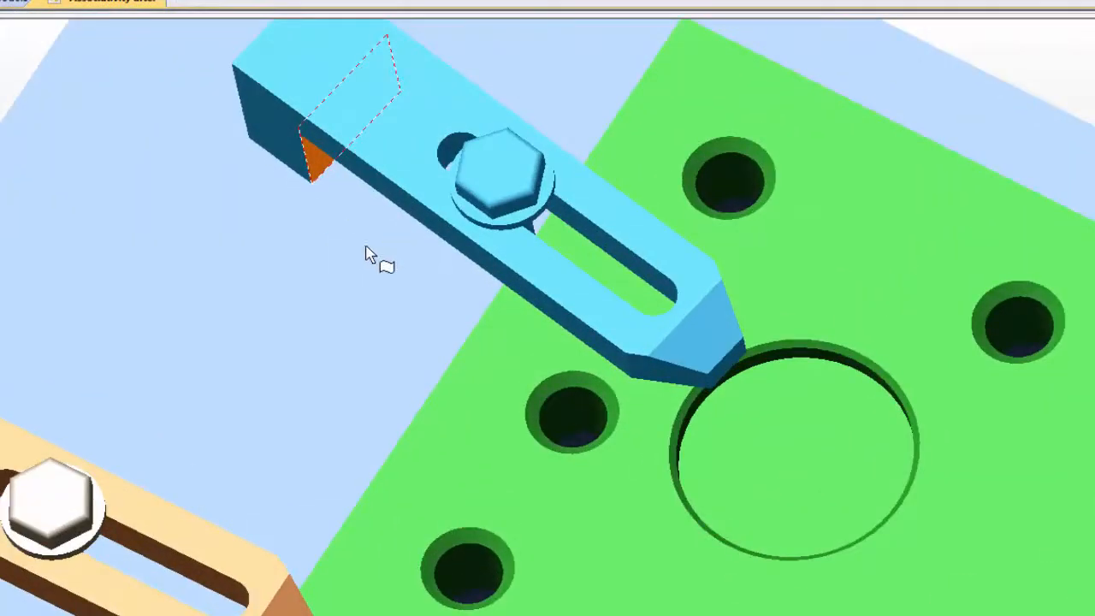
middle_drag(251, 220, 136, 213)
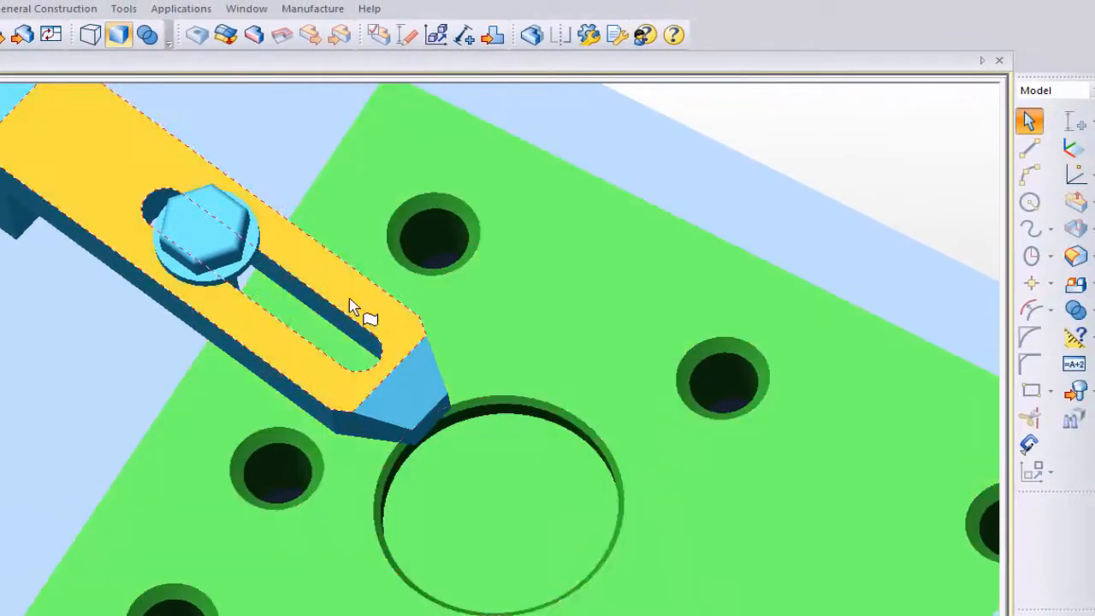
double_click(349, 298)
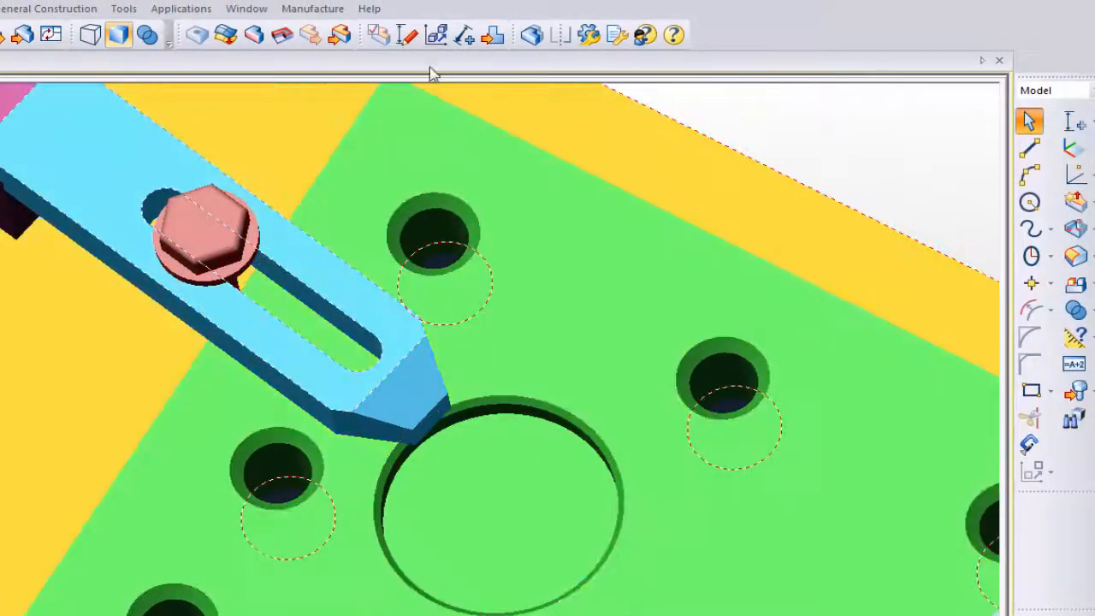
click(282, 35)
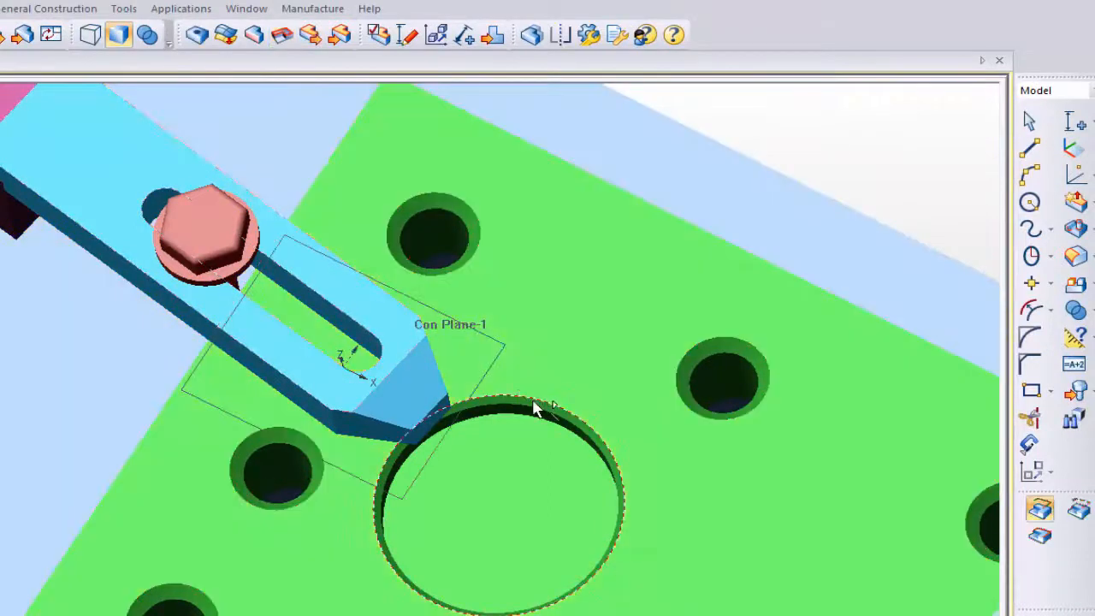
click(530, 400)
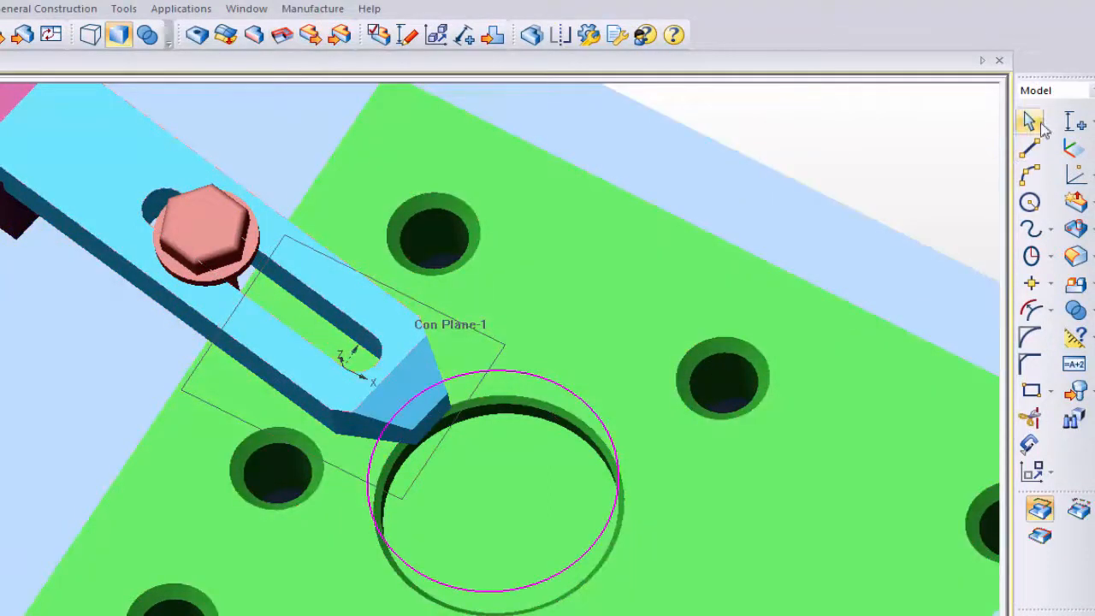
- Add a radius dimension to the projected circle, deleting the conflicting Coincident constraint
click(1075, 122)
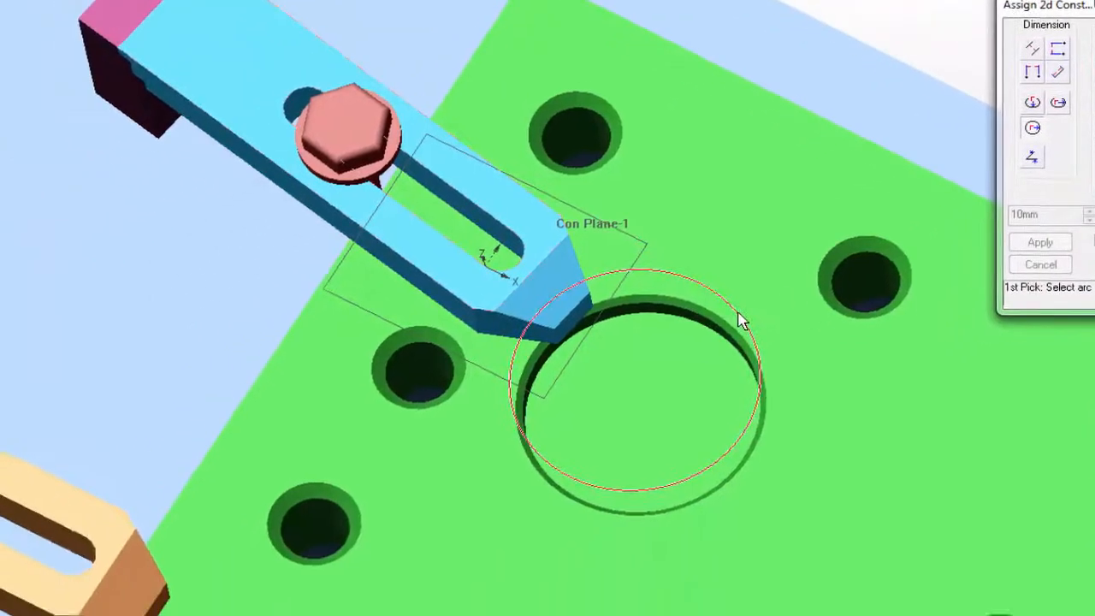
click(601, 415)
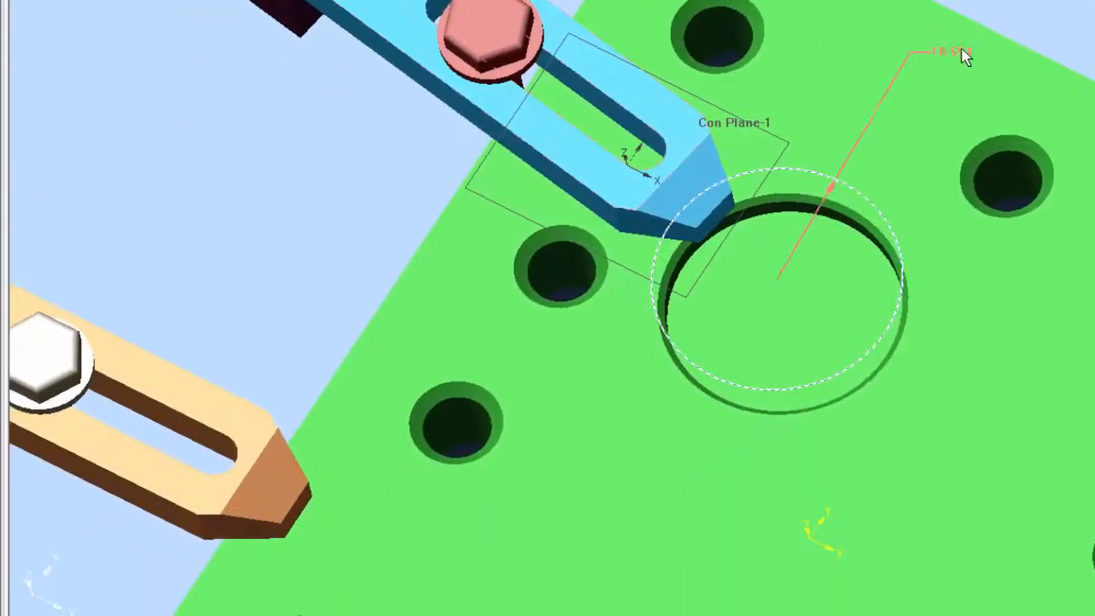
click(967, 51)
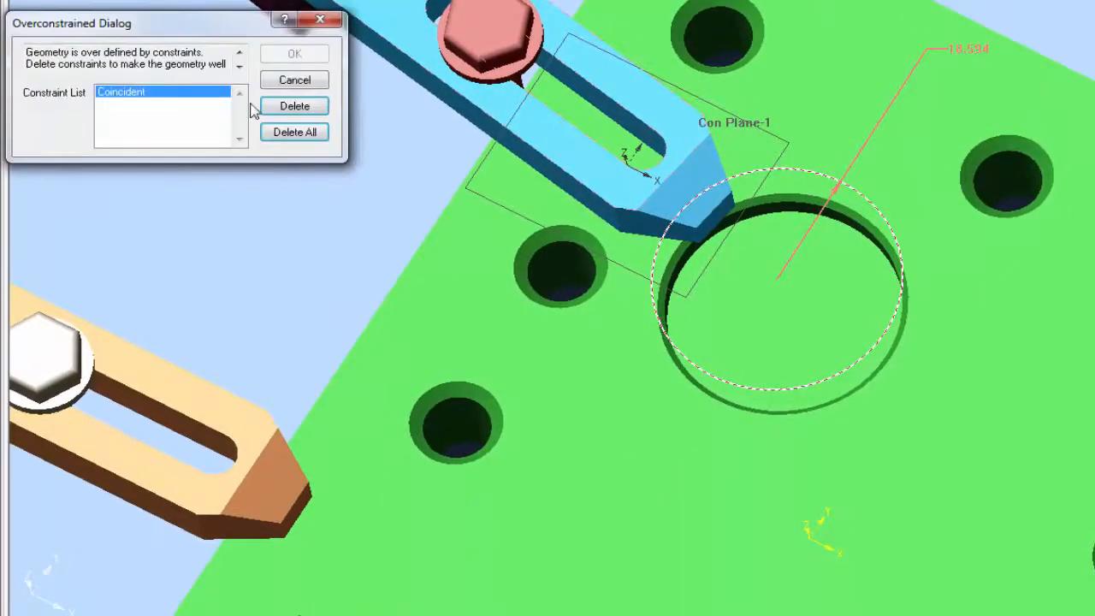
click(282, 106)
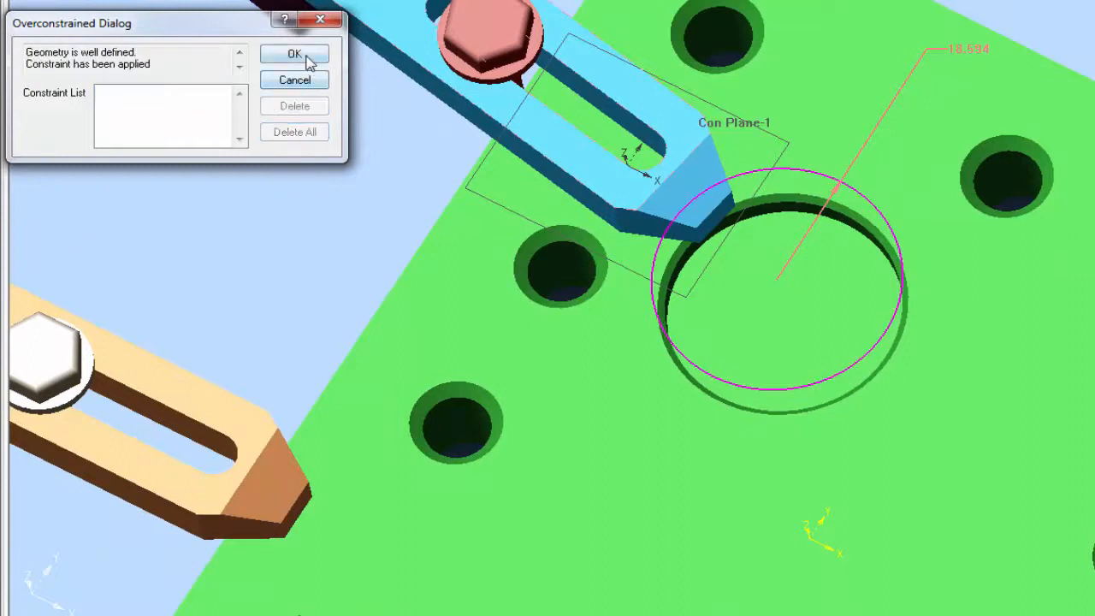
click(294, 54)
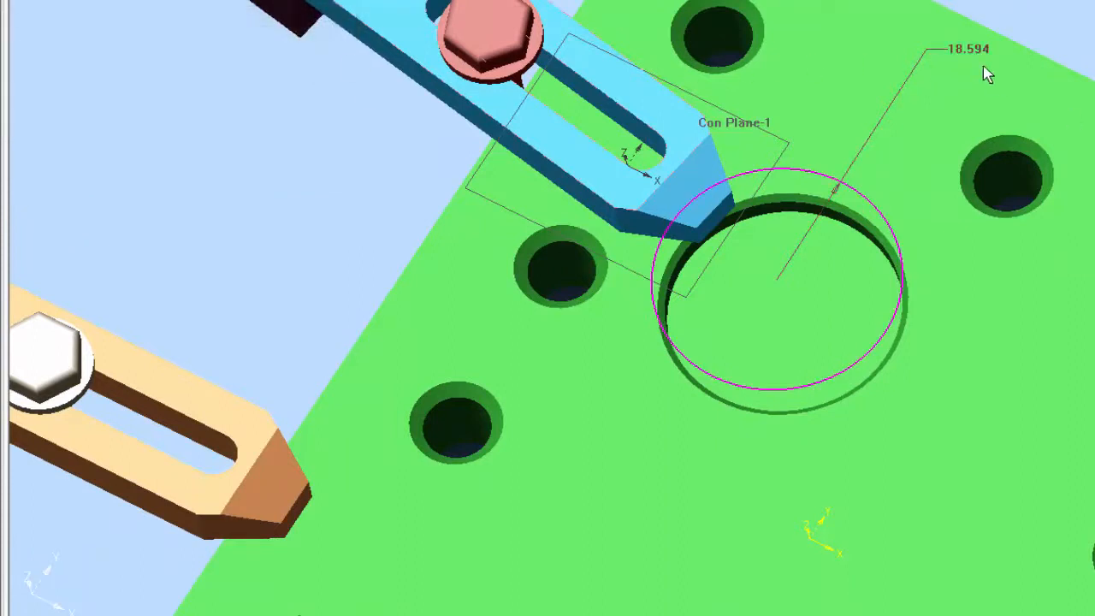
- Set the projected circle's radius to 25 mm
click(962, 53)
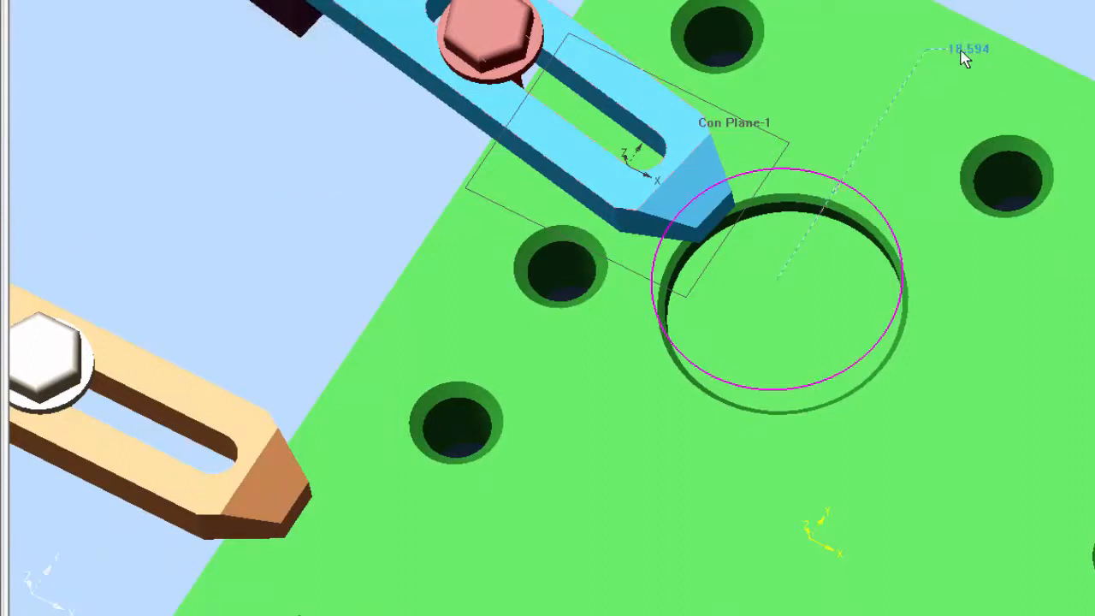
double_click(962, 53)
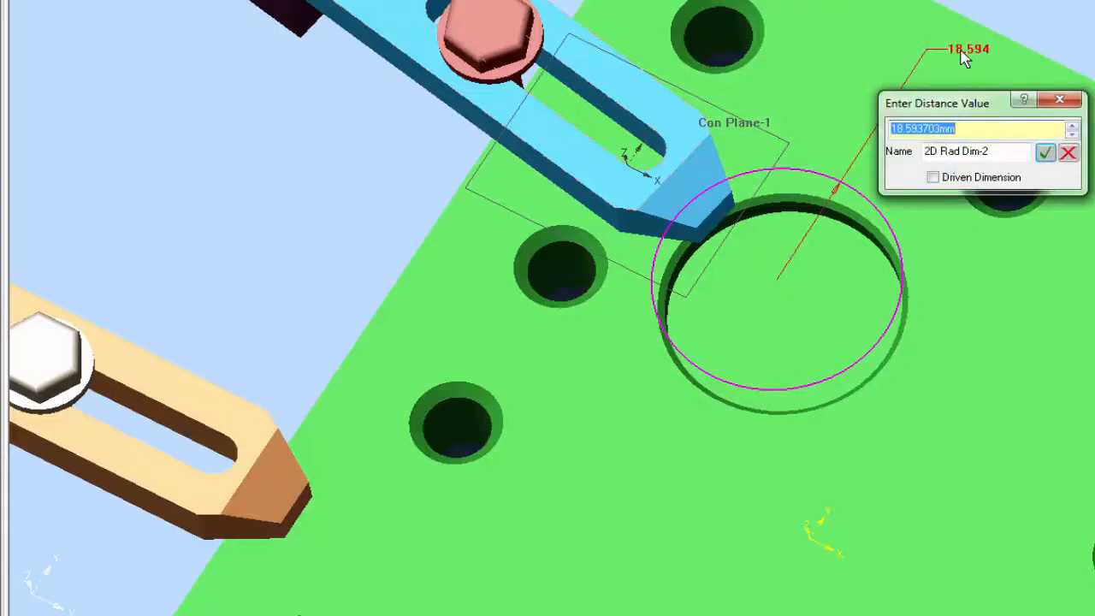
text(25)
key(Return)
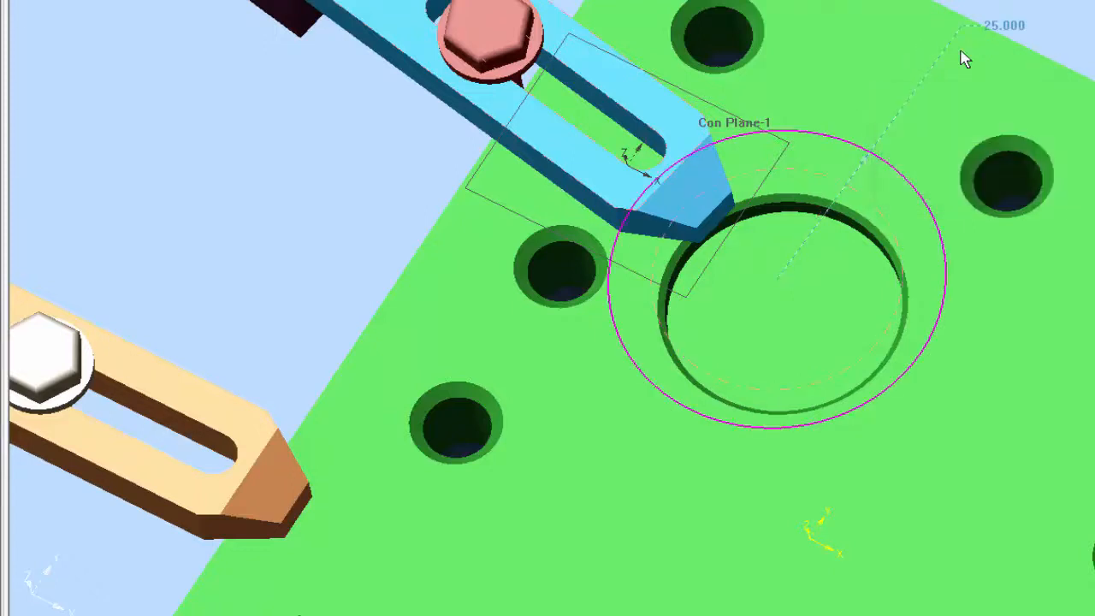
- Change the projected circle's radius dimension to 21 mm and finish dimensioning
double_click(1008, 26)
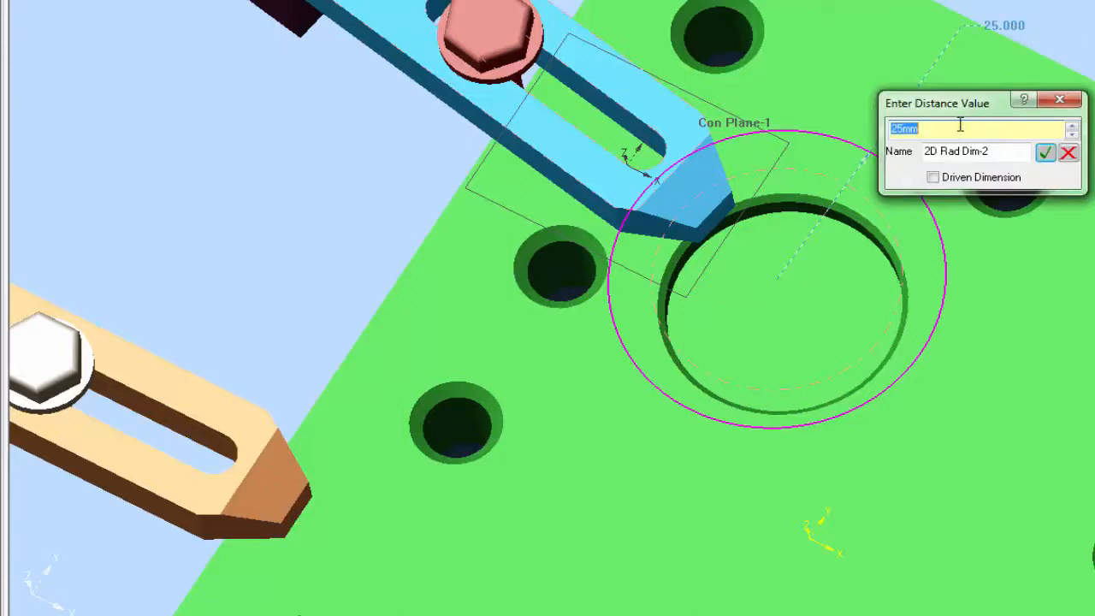
text(21)
key(Return)
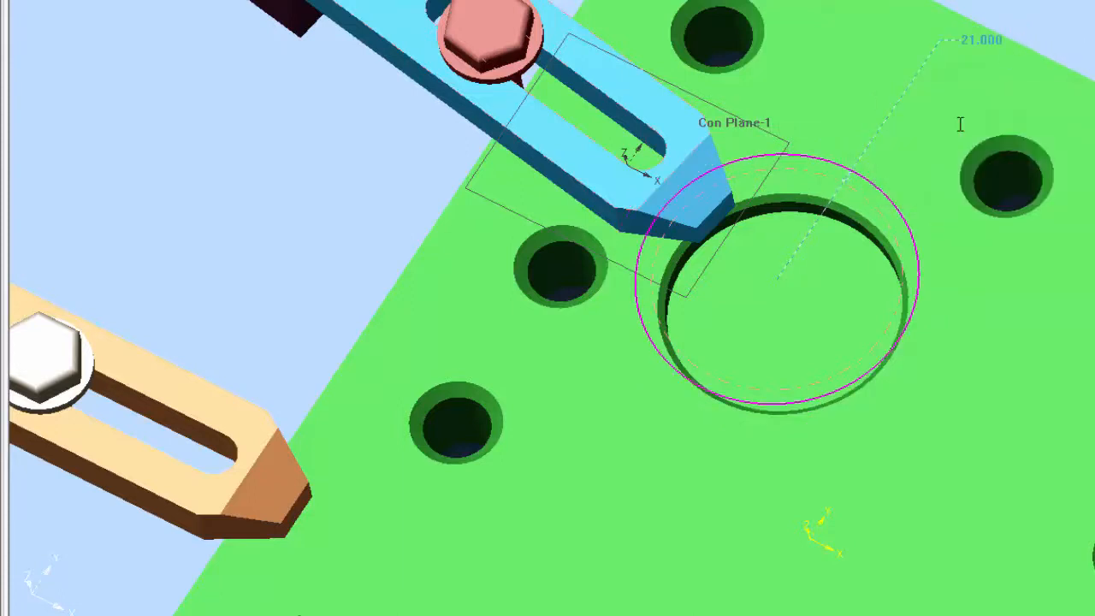
middle_drag(604, 53, 588, 103)
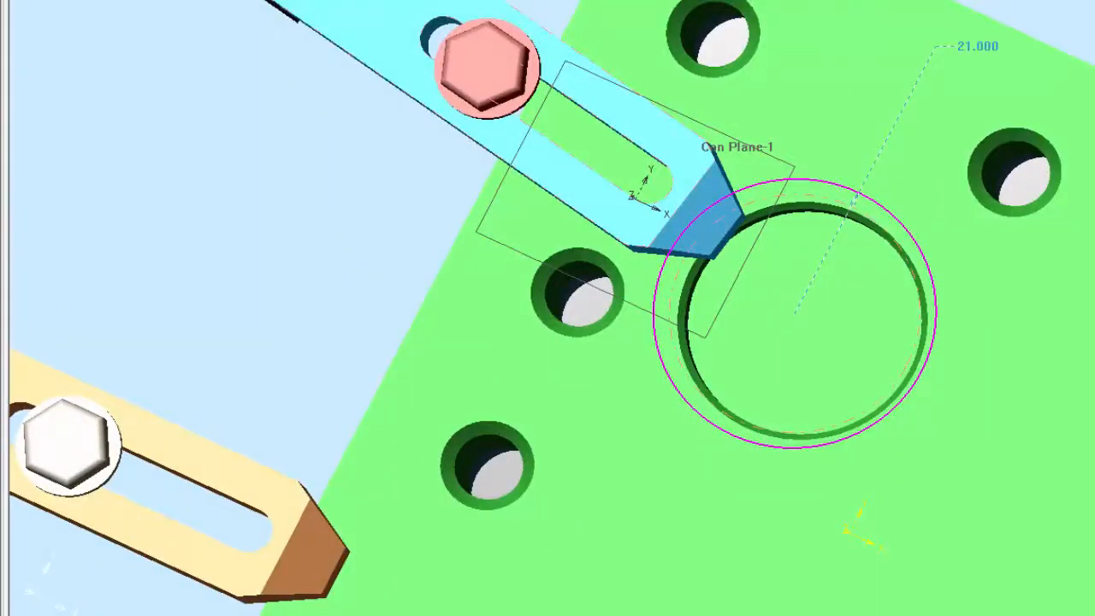
key(Escape)
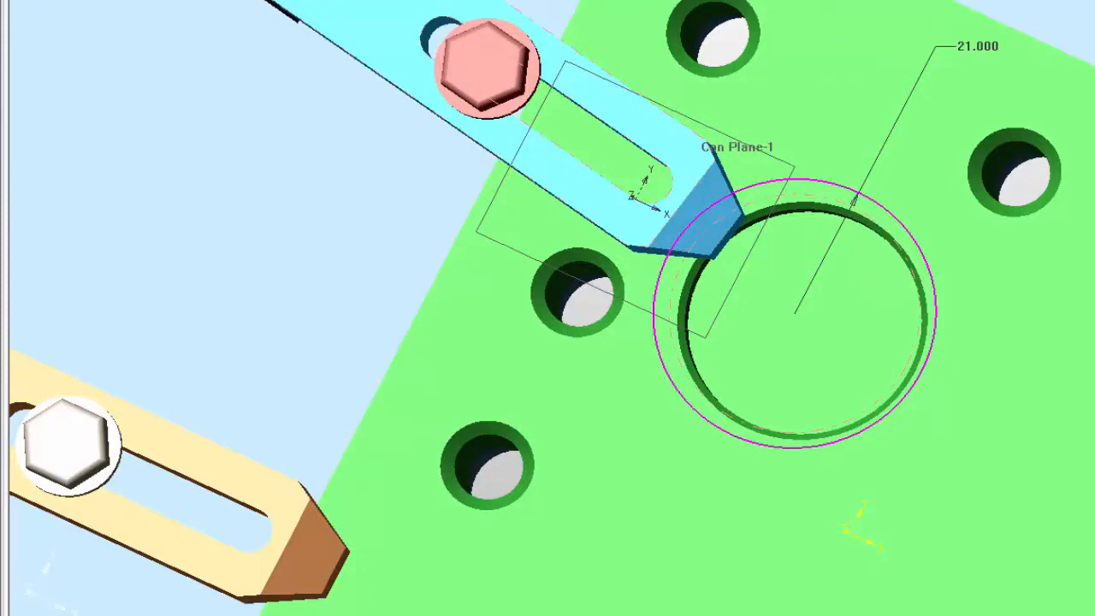
- Cut-extrude the 21 mm radius circle through the clamp bar's tip to clear the circular pocket
click(1069, 125)
middle_drag(699, 161, 289, 214)
click(732, 349)
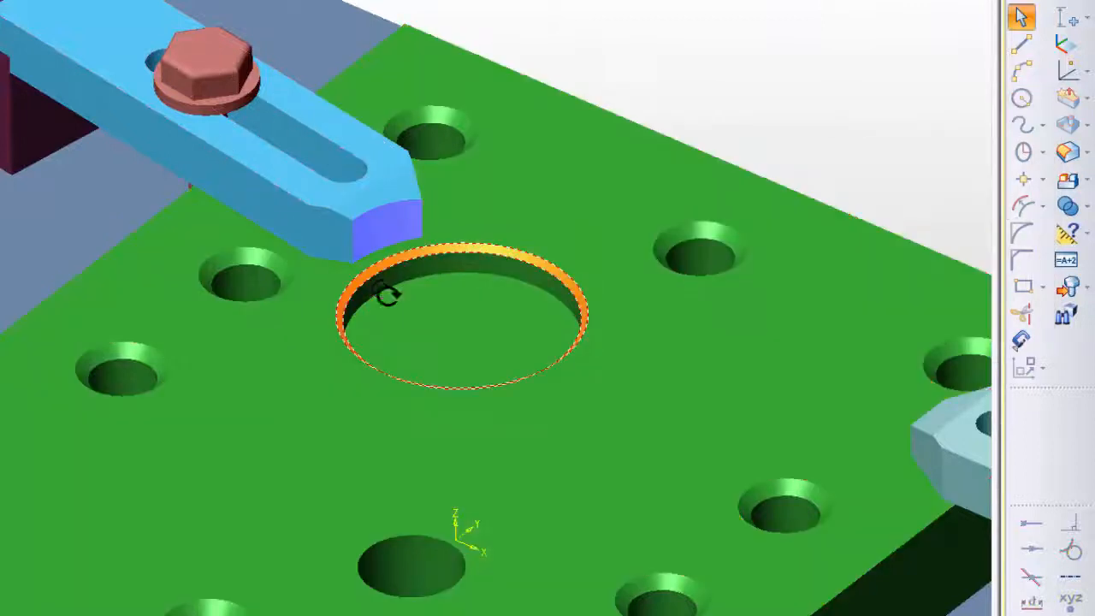
- Inspect the curved clearance at the clamp tip beside the circular pocket and save the Associativity after model
middle_drag(384, 225, 382, 377)
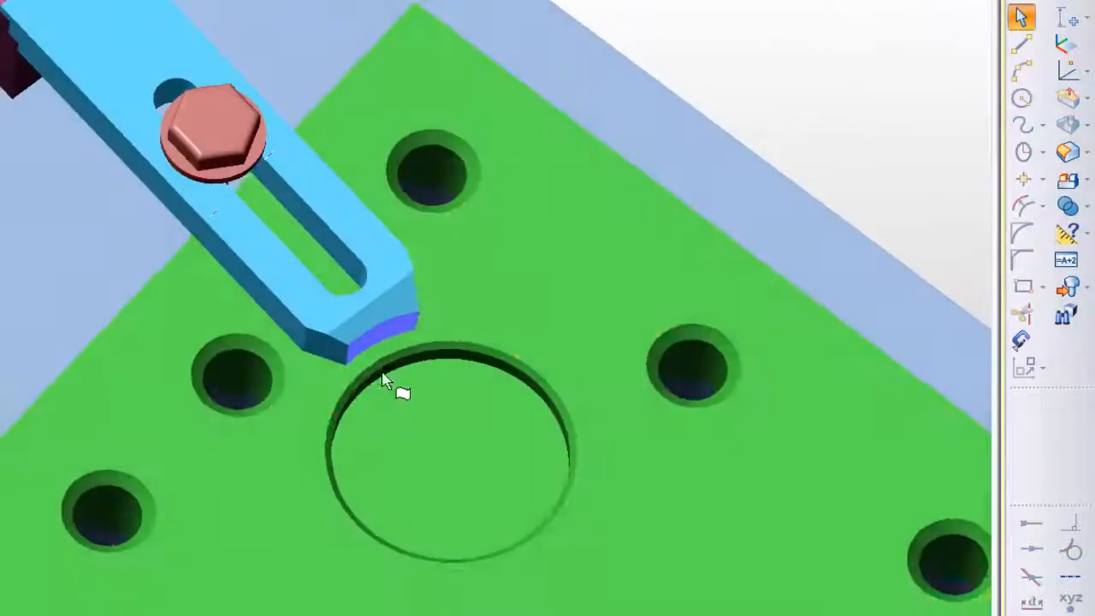
scroll(374, 354, up, 3)
scroll(372, 352, down, 2)
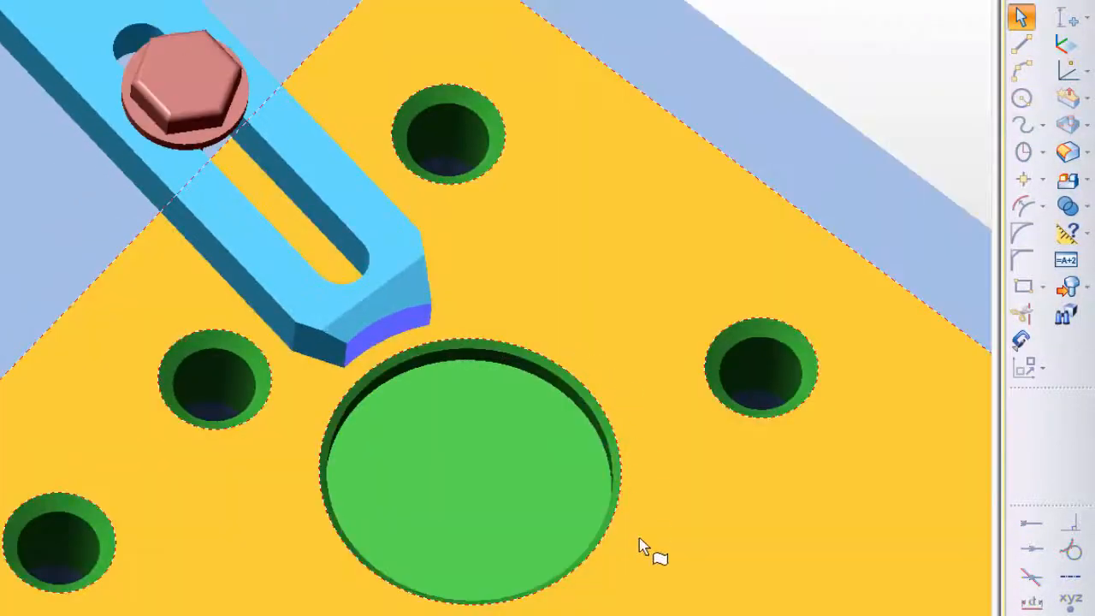
scroll(262, 312, down, 2)
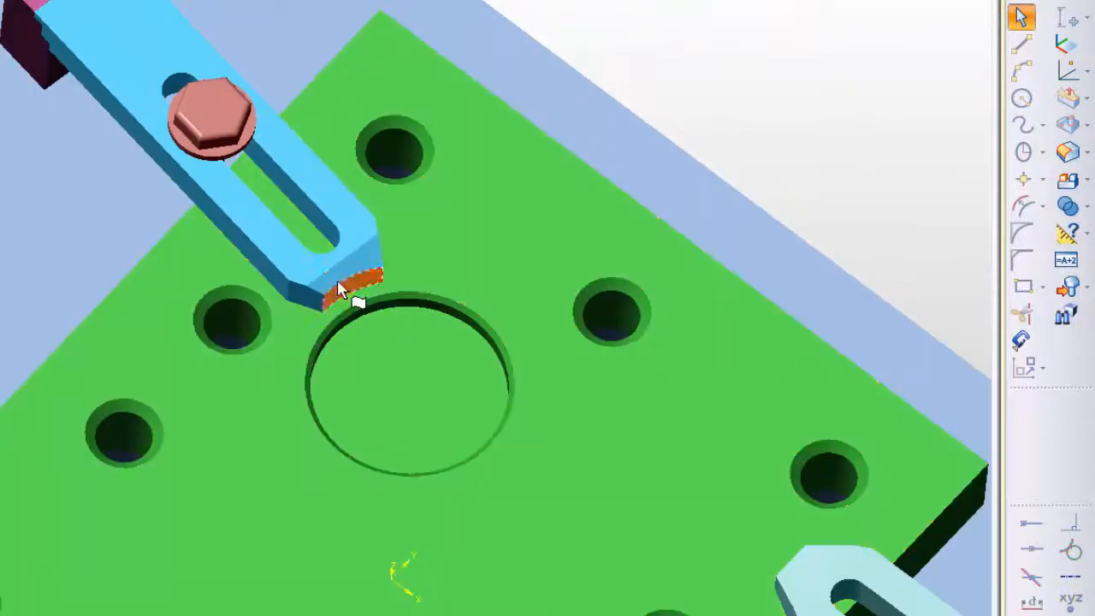
middle_drag(329, 255, 425, 293)
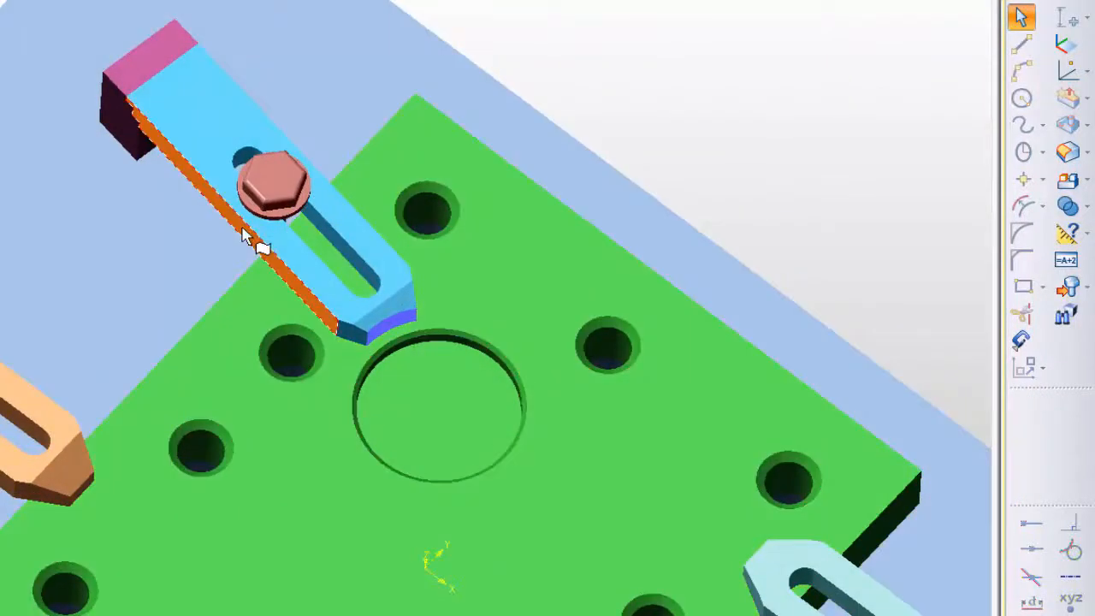
scroll(80, 185, down, 2)
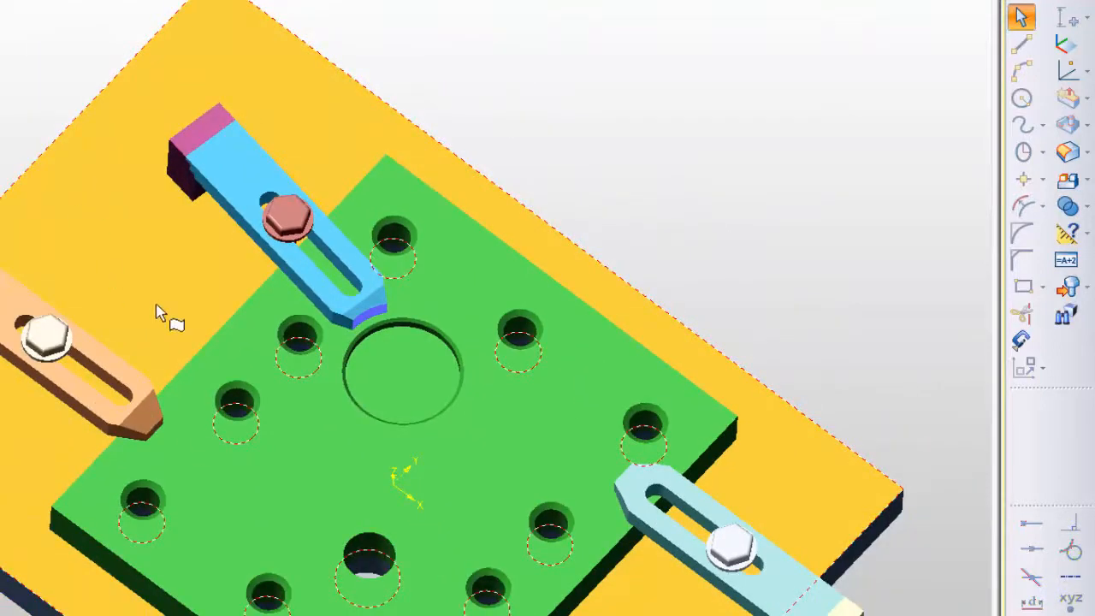
scroll(420, 342, down, 1)
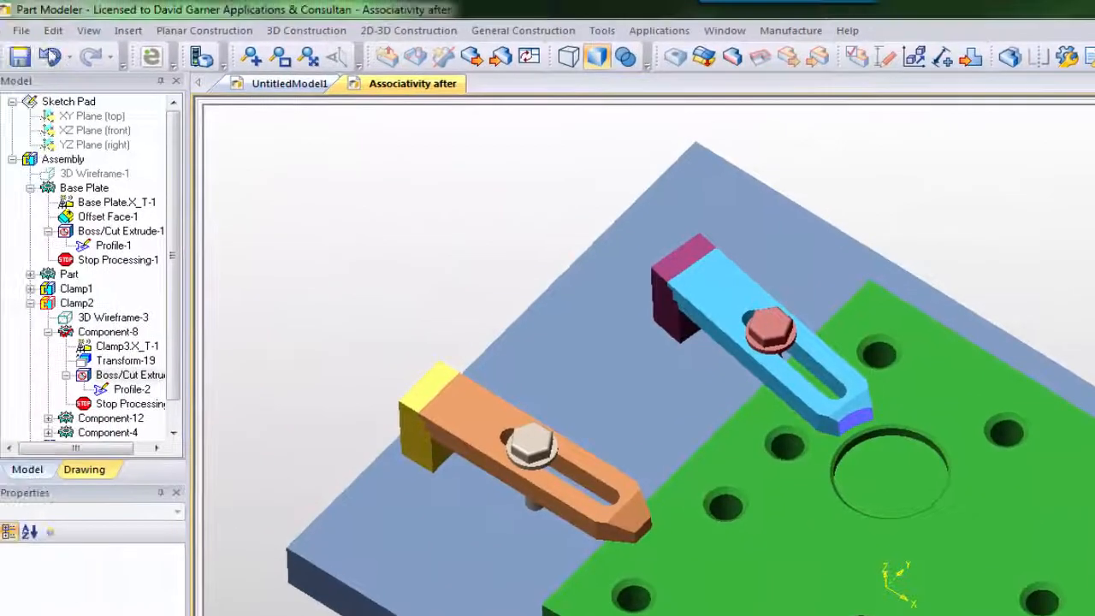
click(21, 29)
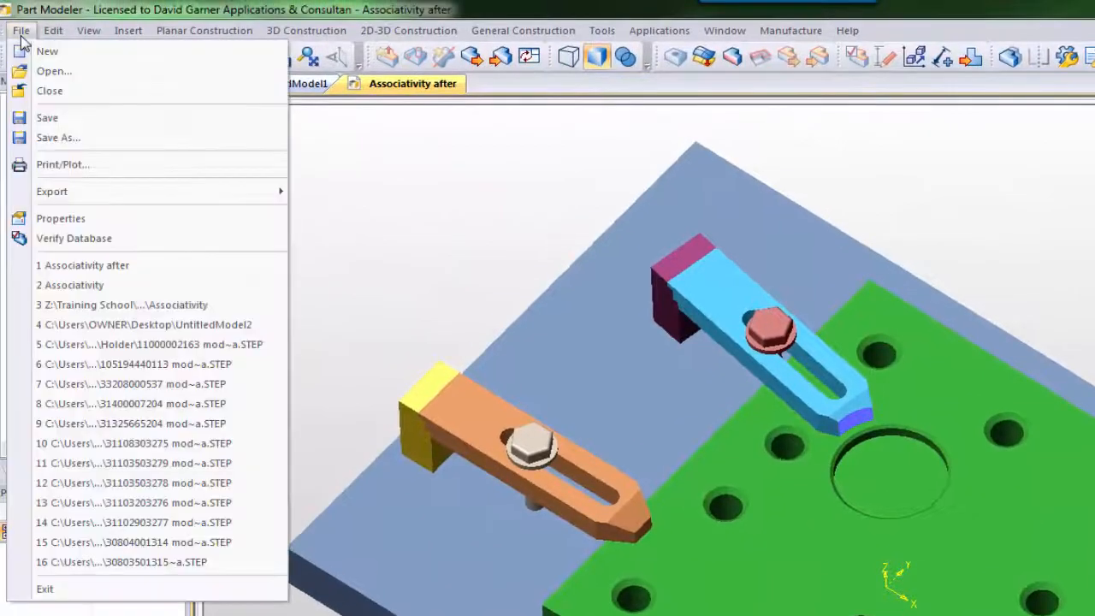
click(38, 118)
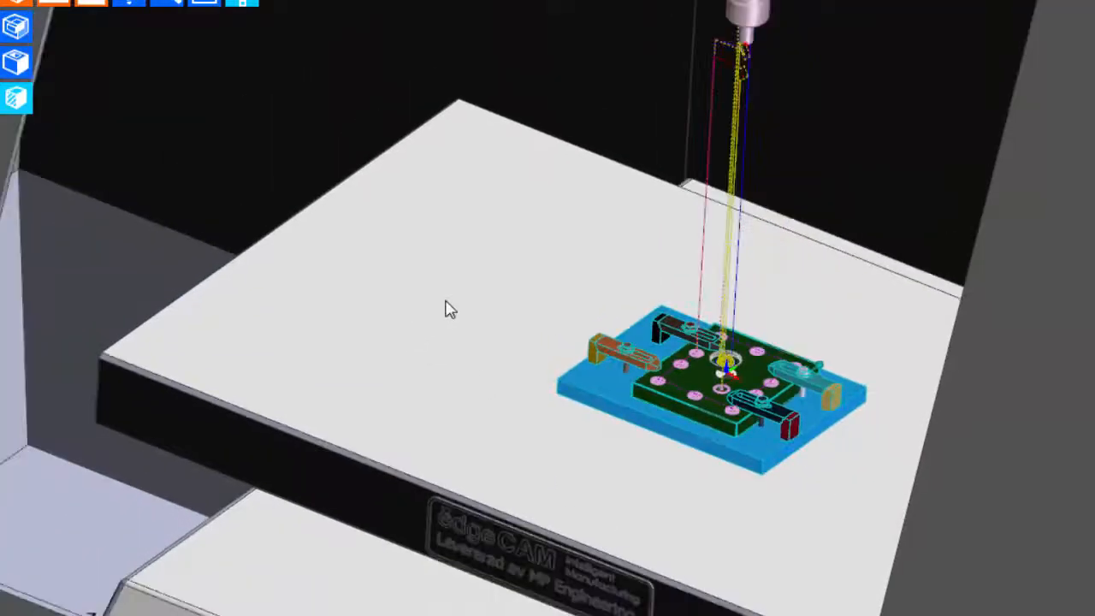
- Reload the solid in Edgecam from the Associativity after file, without saving the changes to AssociativityV1
scroll(445, 301, down, 1)
middle_drag(446, 301, 150, 321)
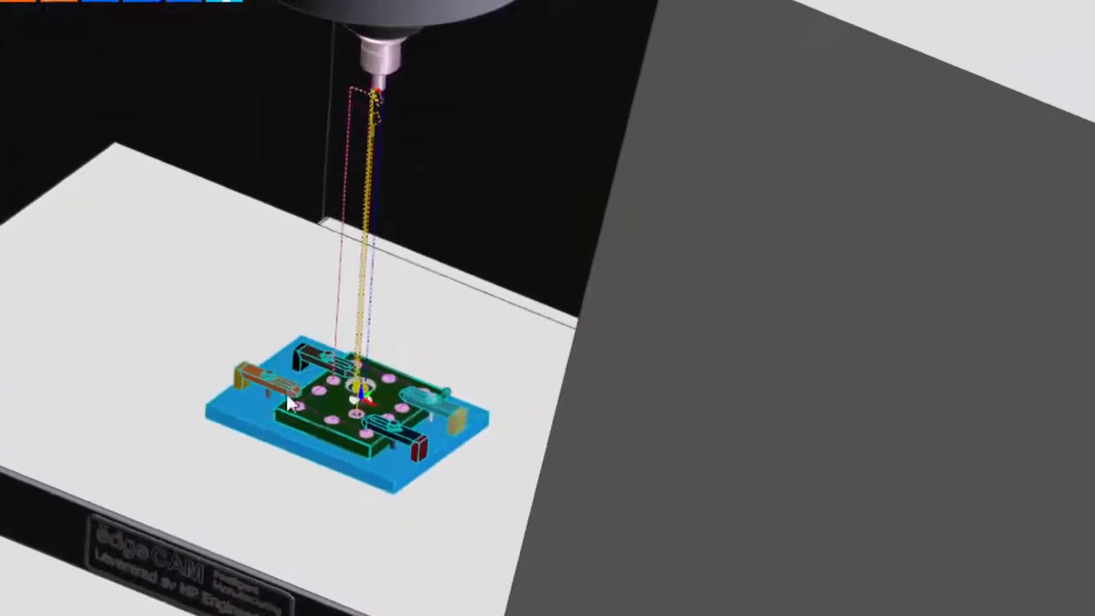
middle_drag(291, 355, 547, 415)
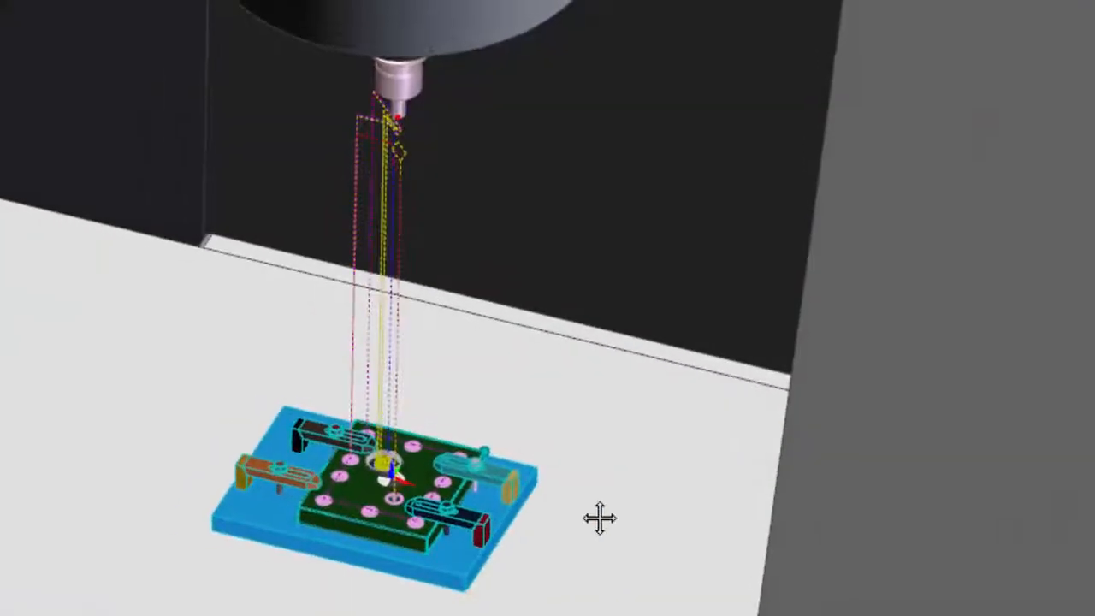
middle_drag(599, 517, 730, 525)
scroll(731, 525, up, 6)
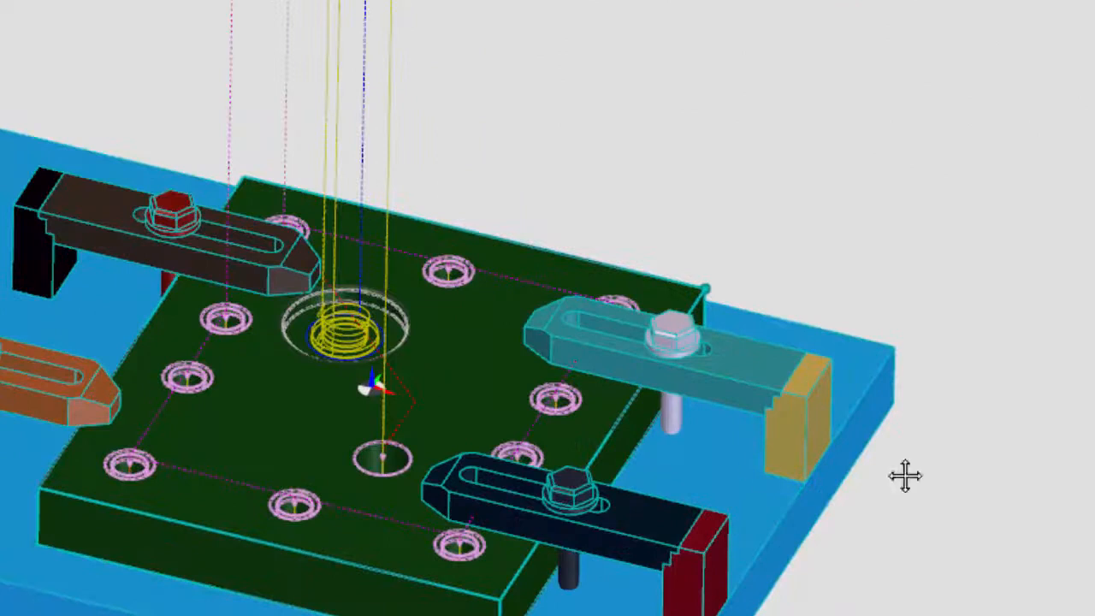
middle_drag(906, 476, 1040, 493)
middle_drag(342, 527, 283, 513)
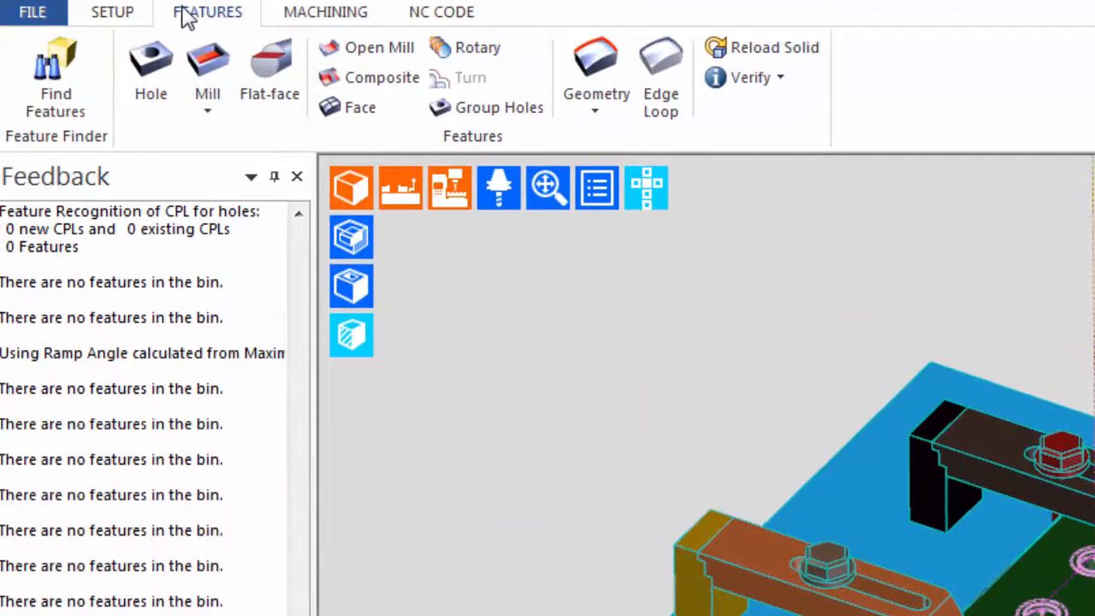
click(747, 49)
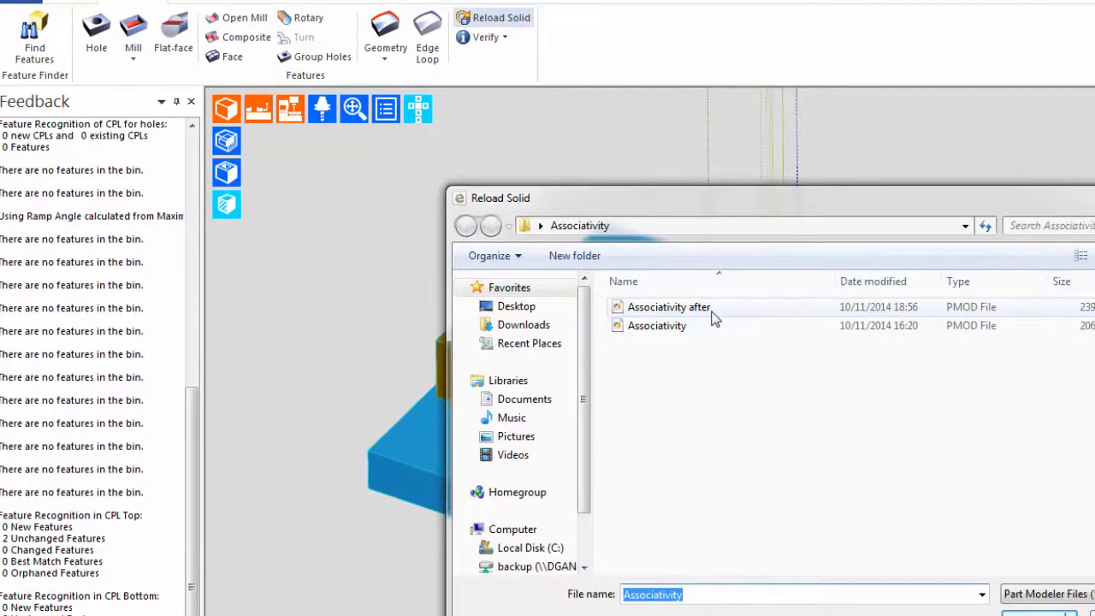
click(685, 307)
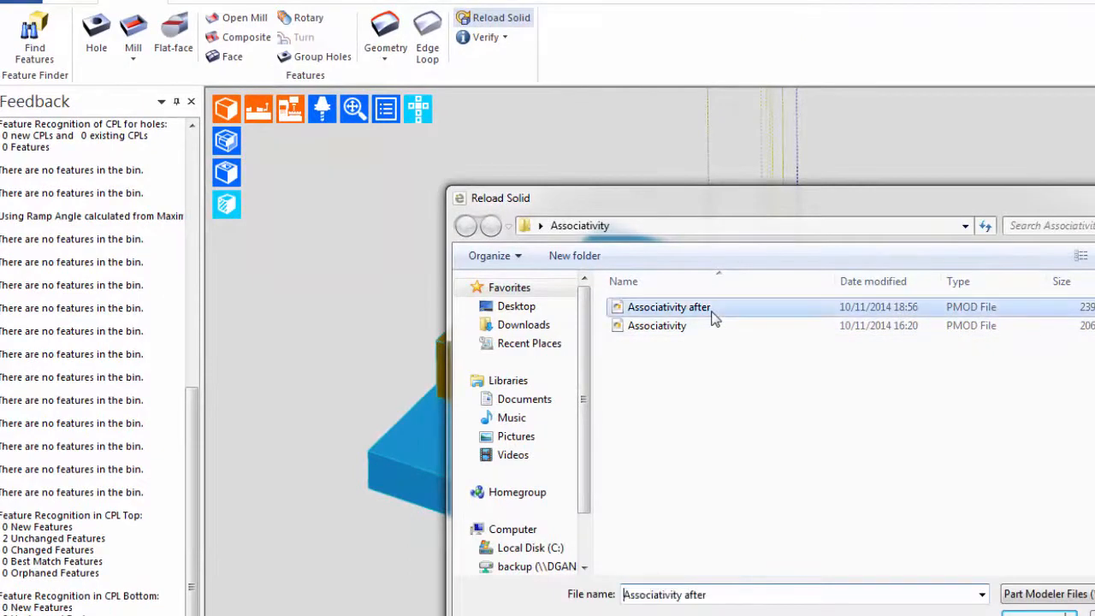
click(1064, 613)
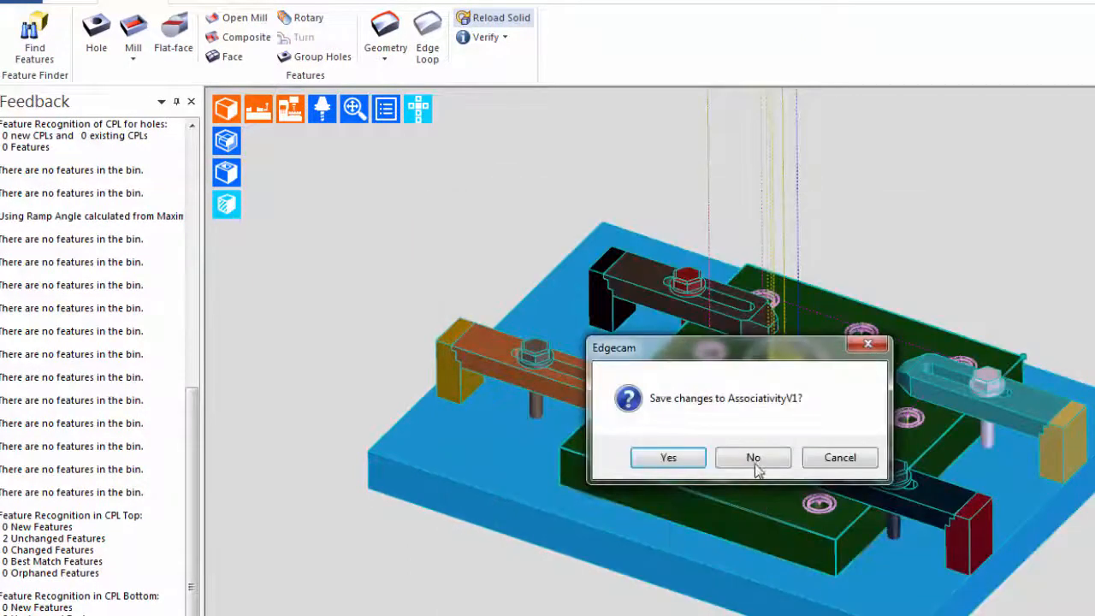
click(754, 466)
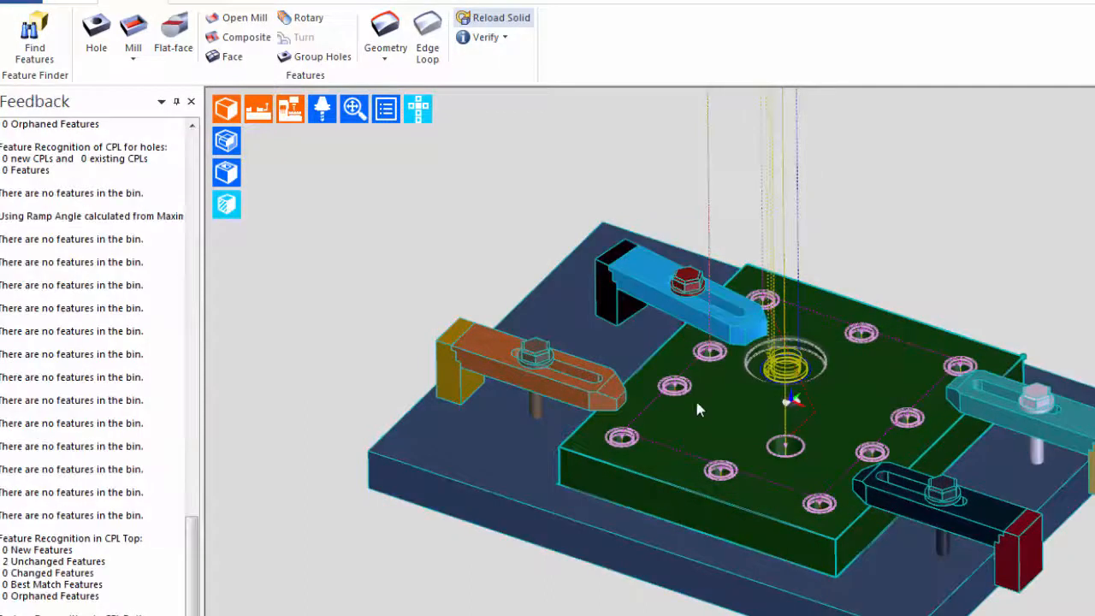
- Check the relocated clamps on the reloaded model and start the machining simulation
middle_drag(733, 417, 625, 456)
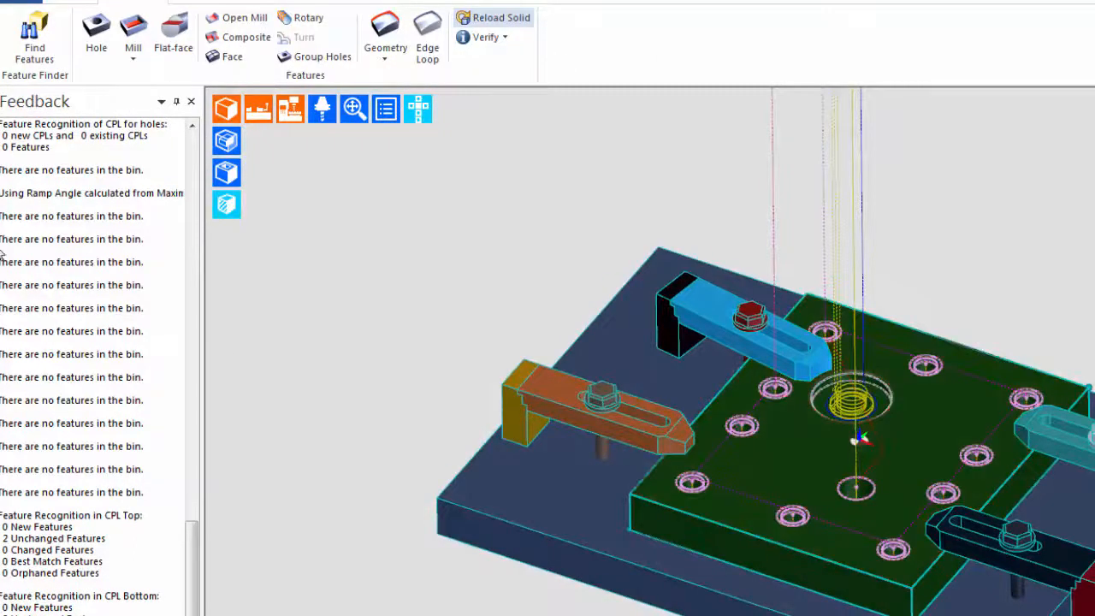
middle_drag(444, 454, 229, 419)
scroll(427, 445, up, 2)
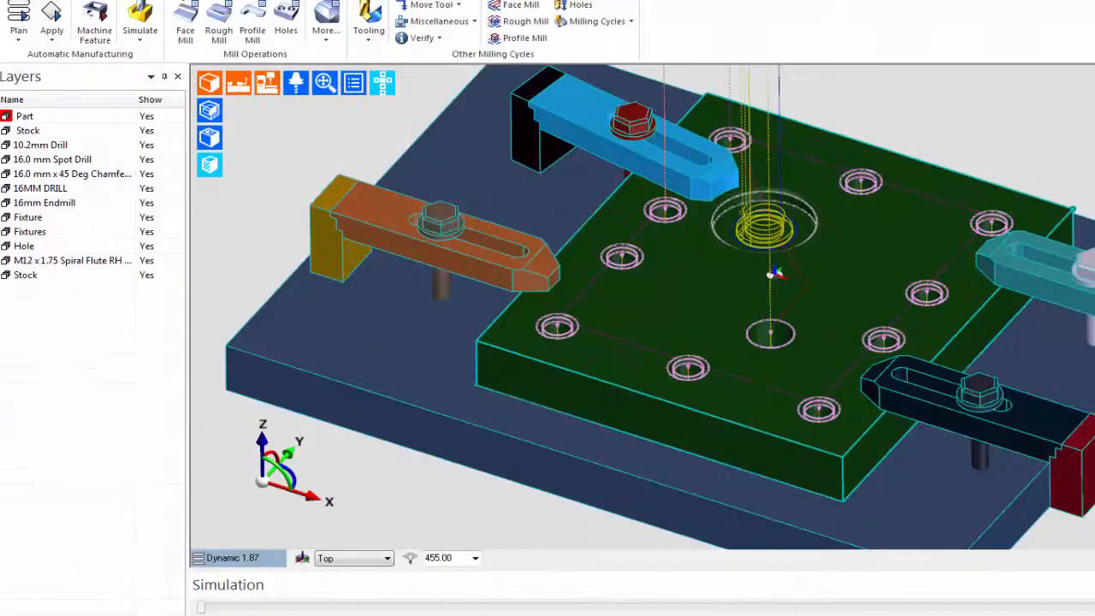
click(139, 10)
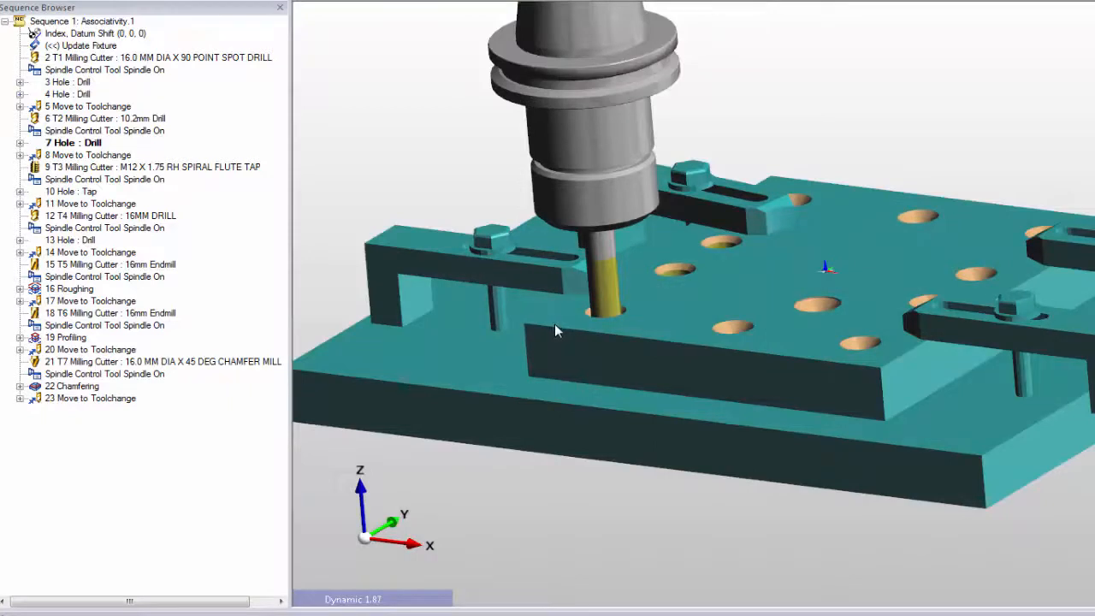
- Examine the tool's clearance to the clamps at the drilled holes and around the circular pocket during the machining simulation
middle_drag(554, 323, 520, 331)
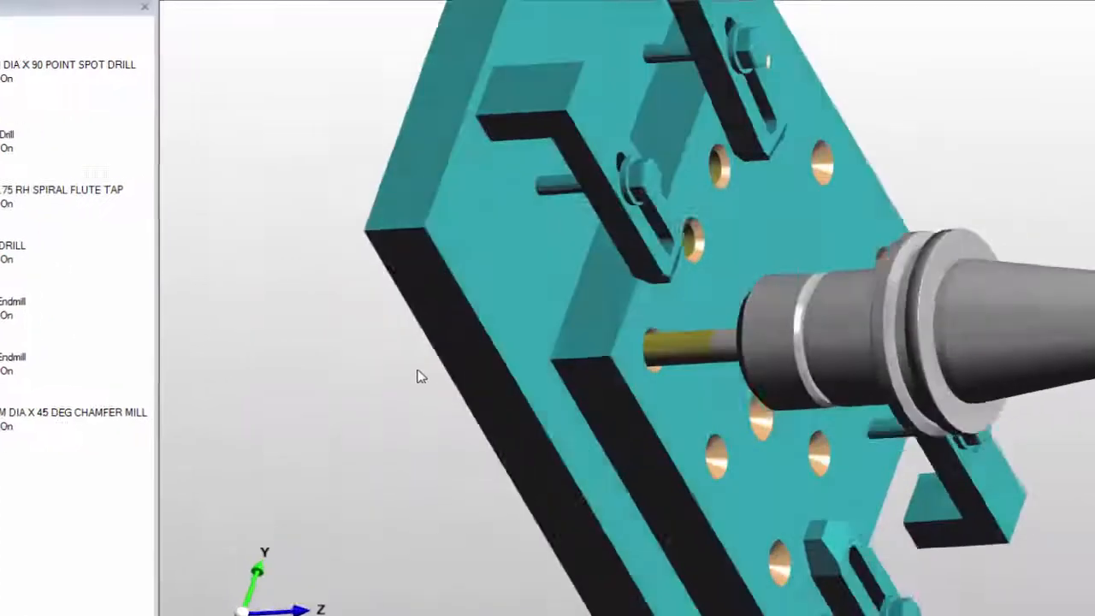
middle_drag(419, 377, 379, 276)
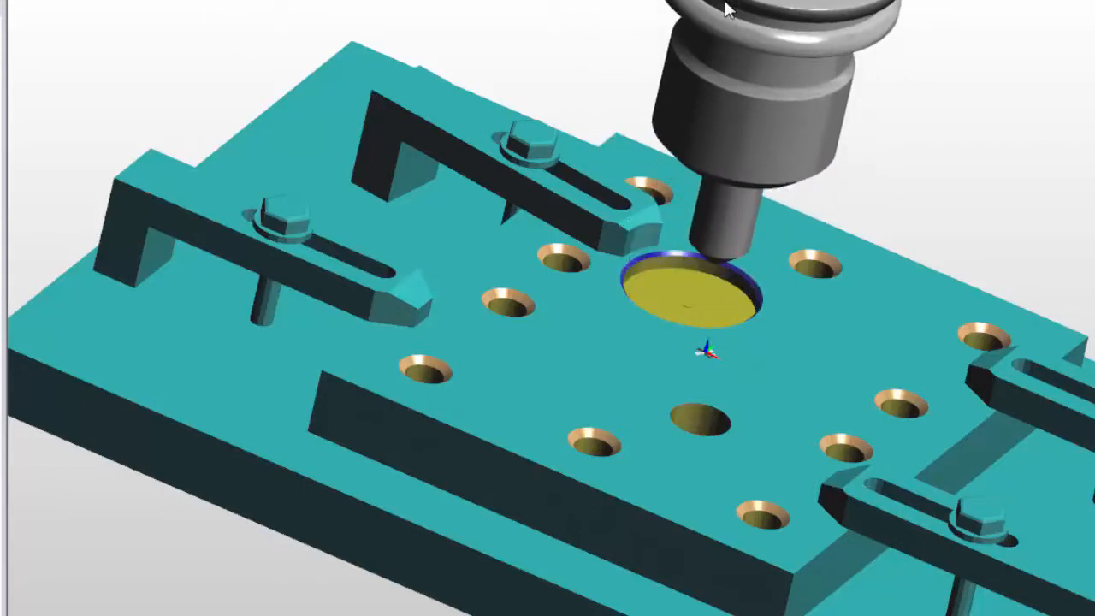
middle_drag(794, 279, 590, 349)
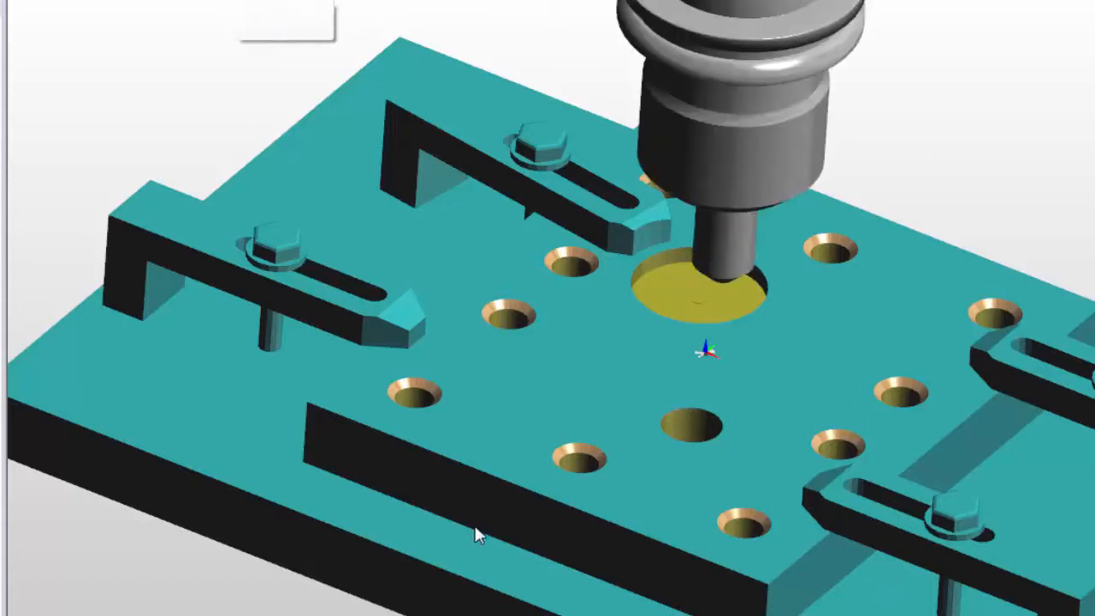
middle_drag(474, 531, 658, 546)
scroll(466, 384, up, 2)
middle_drag(466, 382, 609, 317)
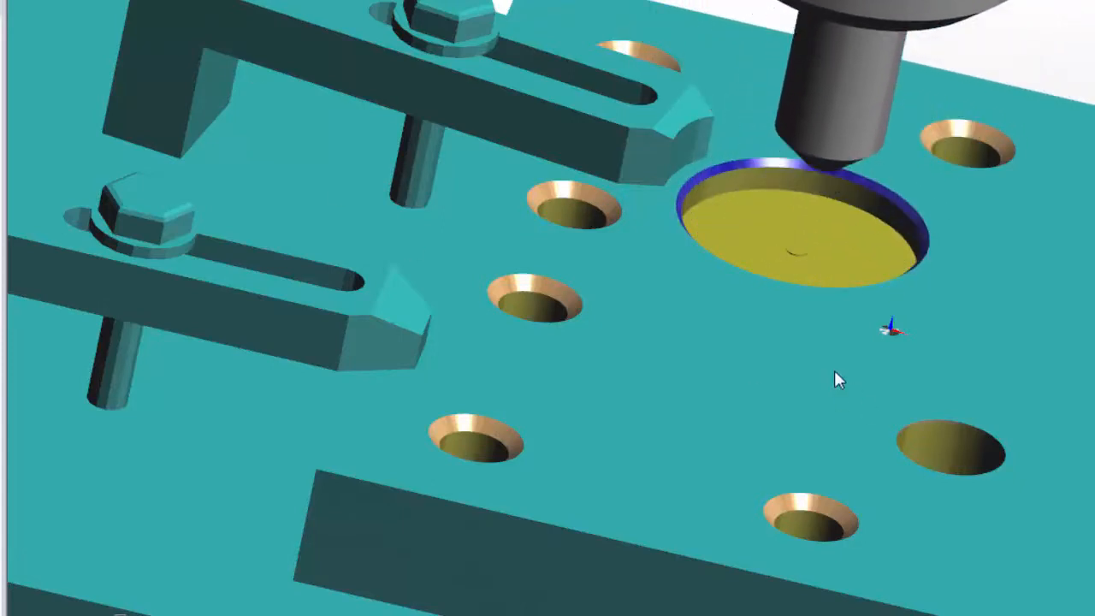
middle_drag(835, 372, 707, 363)
scroll(686, 329, down, 2)
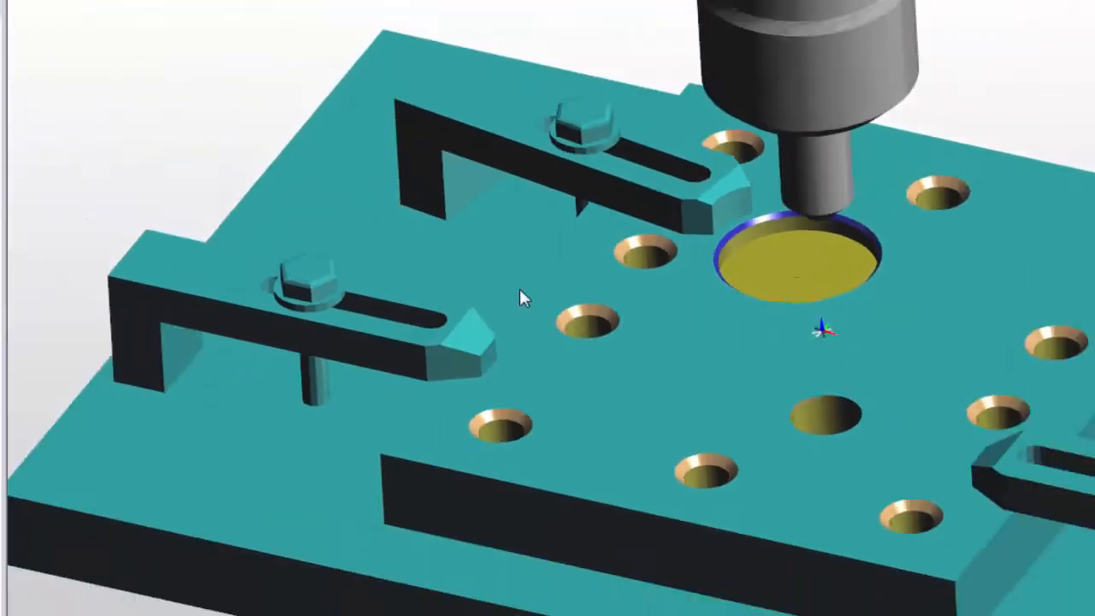
middle_drag(519, 288, 576, 280)
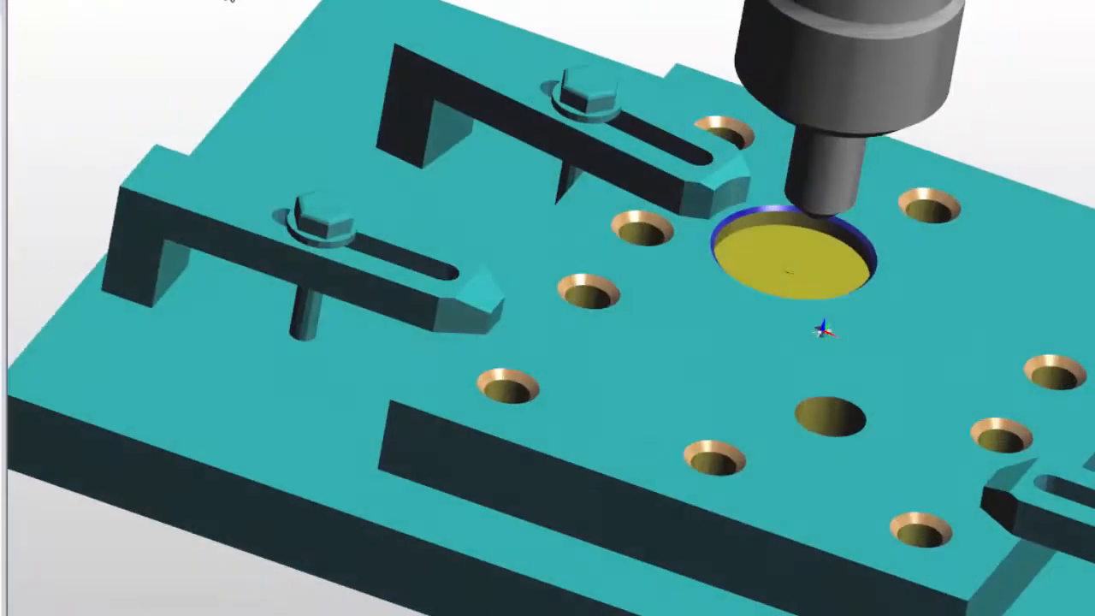